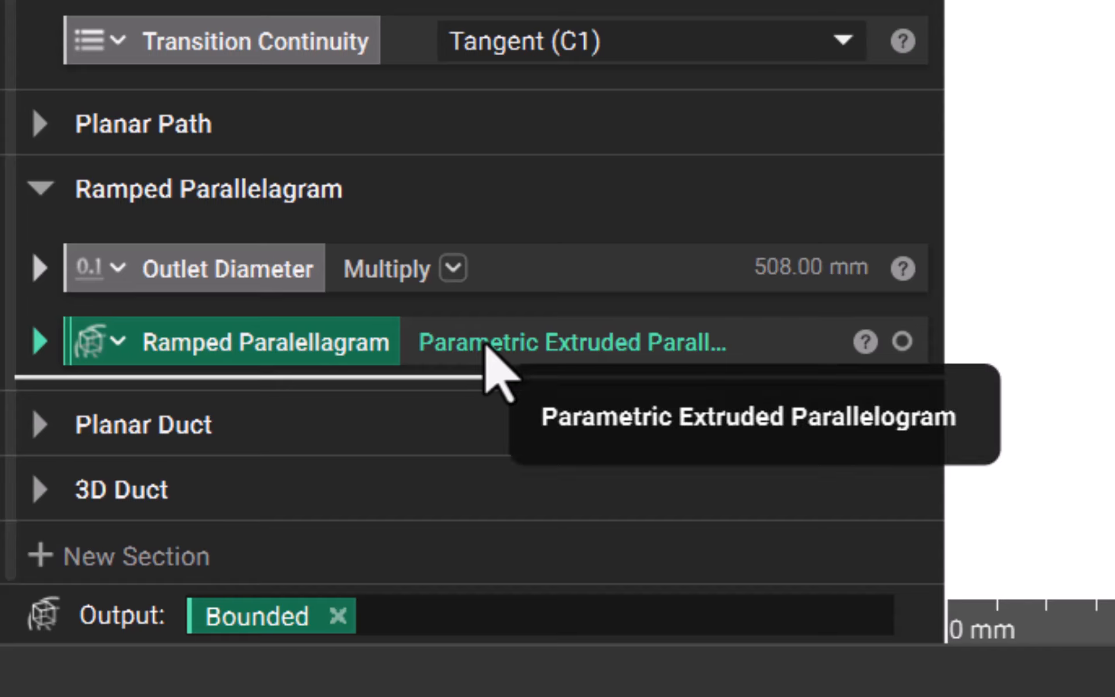
# Step: Open the custom block behind Ramped Paralellagram and expand its Half Width and A blocks to examine their inputs
pyautogui.rightClick(487, 344)
pyautogui.click(610, 607)
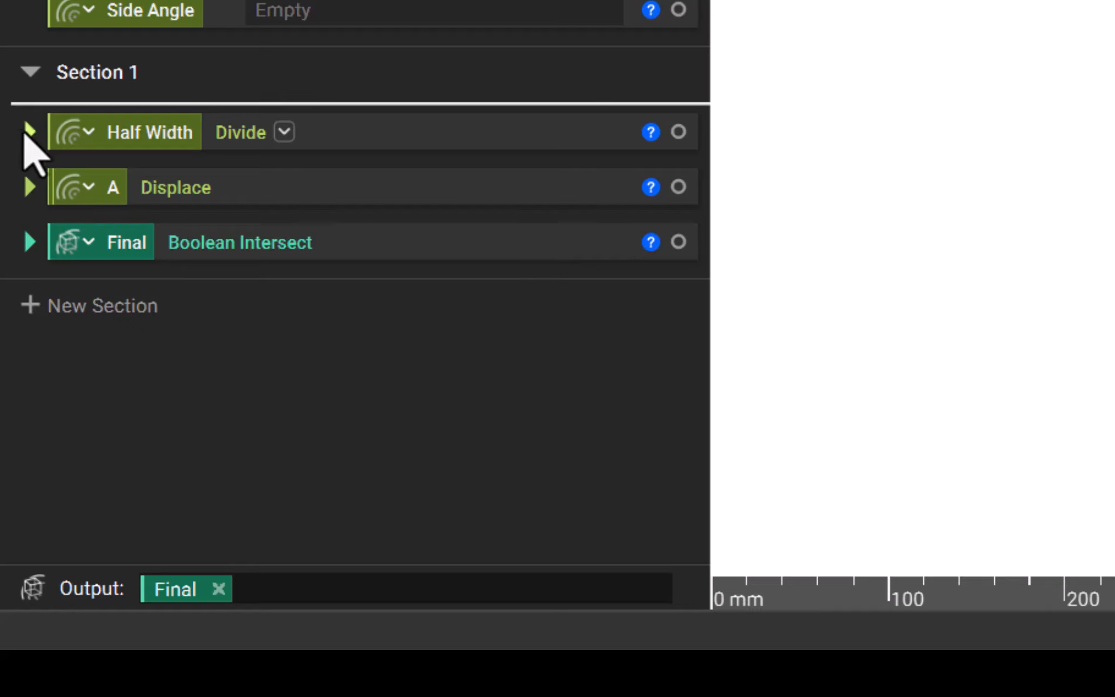
pyautogui.click(28, 133)
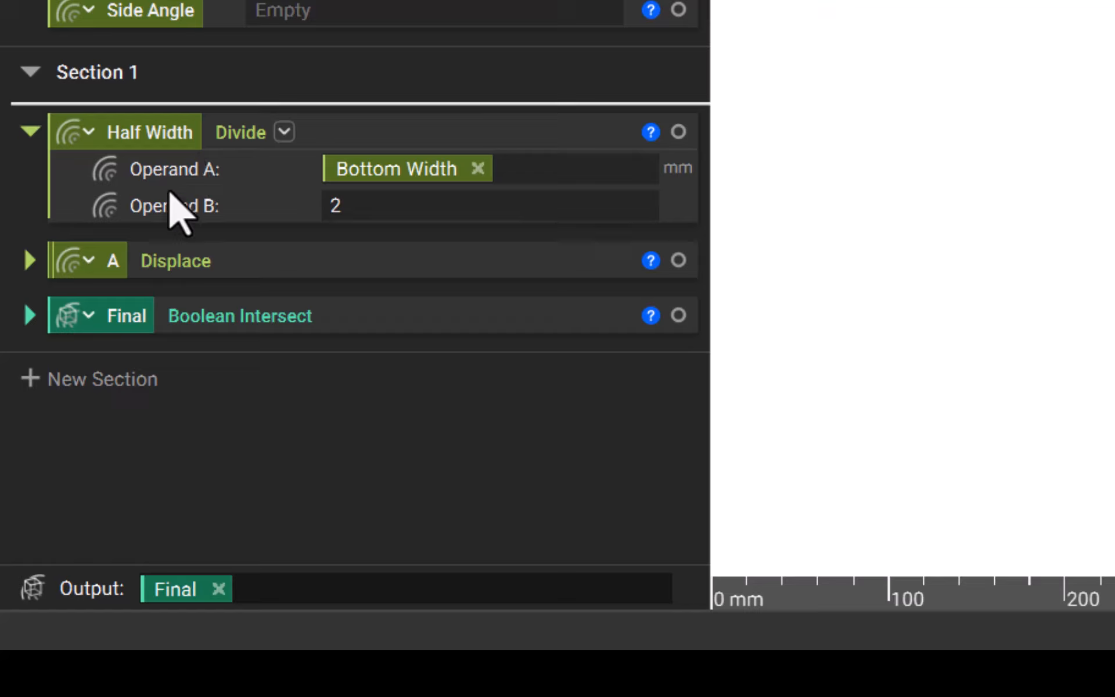
pyautogui.click(29, 260)
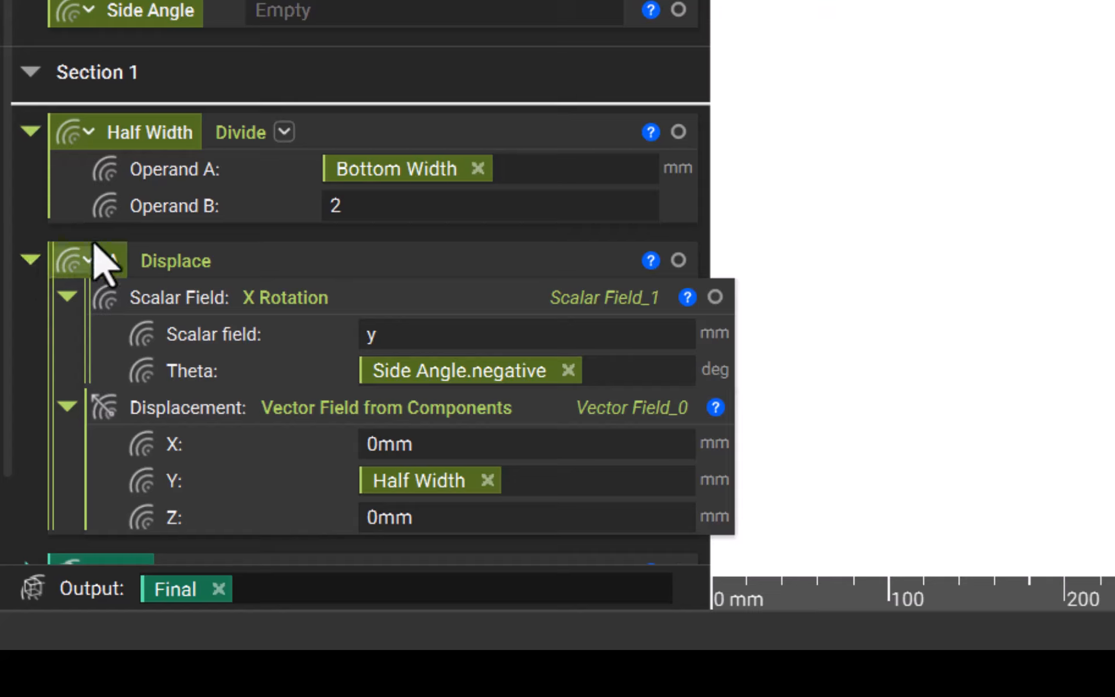
pyautogui.click(267, 296)
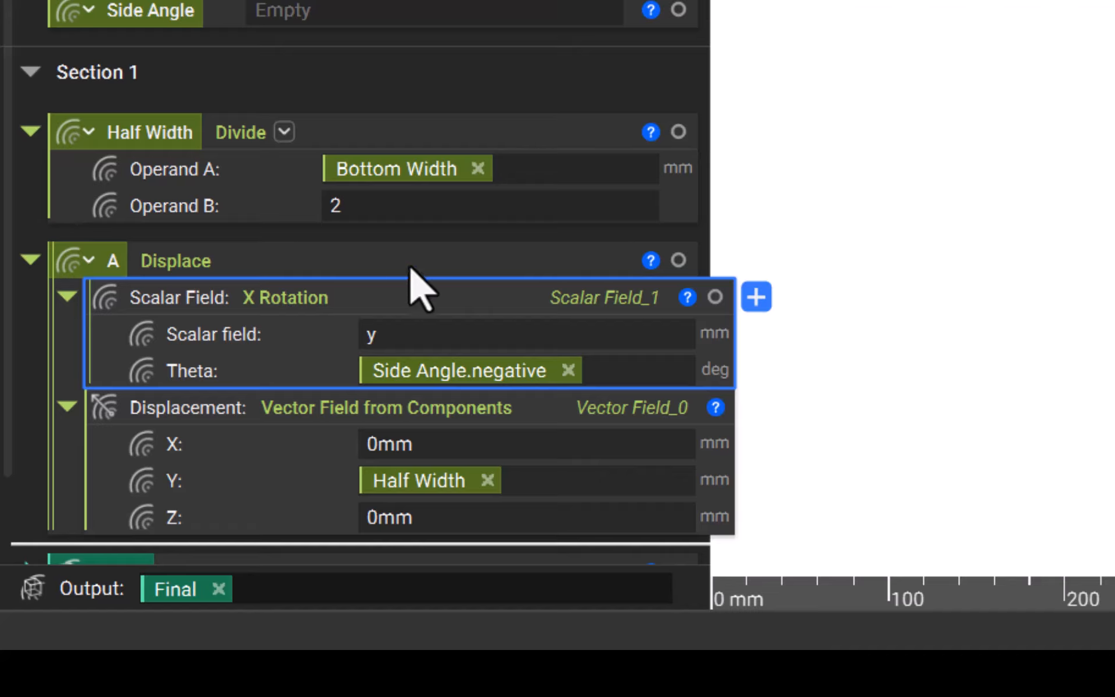
pyautogui.click(381, 335)
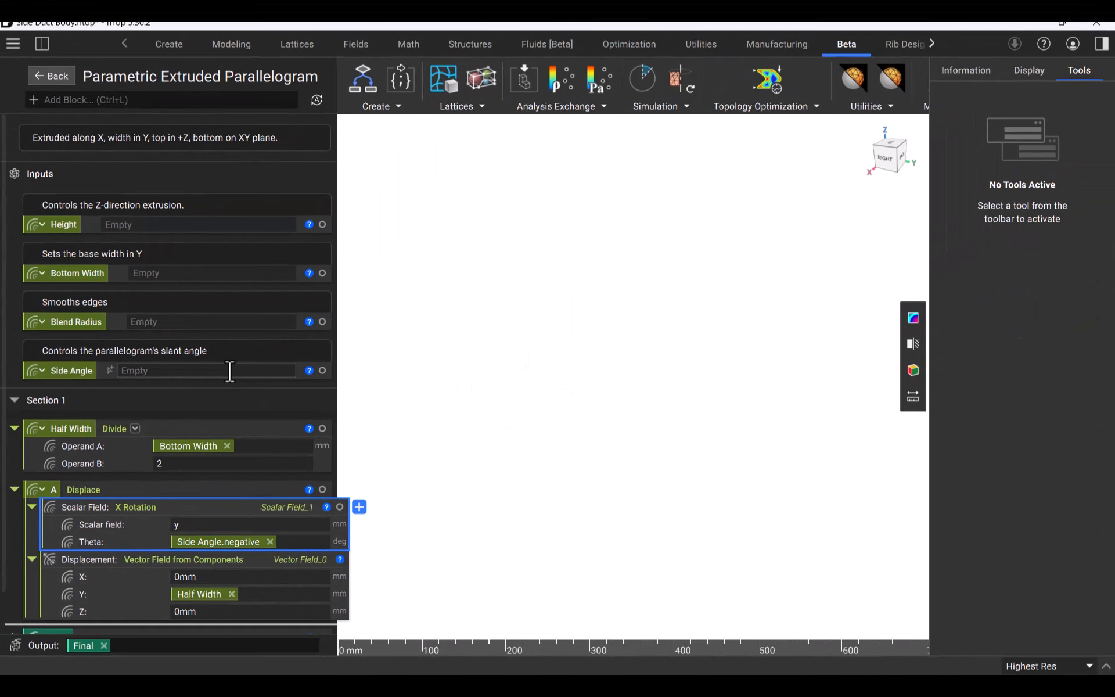
# Step: Set the Side Angle input to 0
pyautogui.click(230, 371)
pyautogui.write('0')
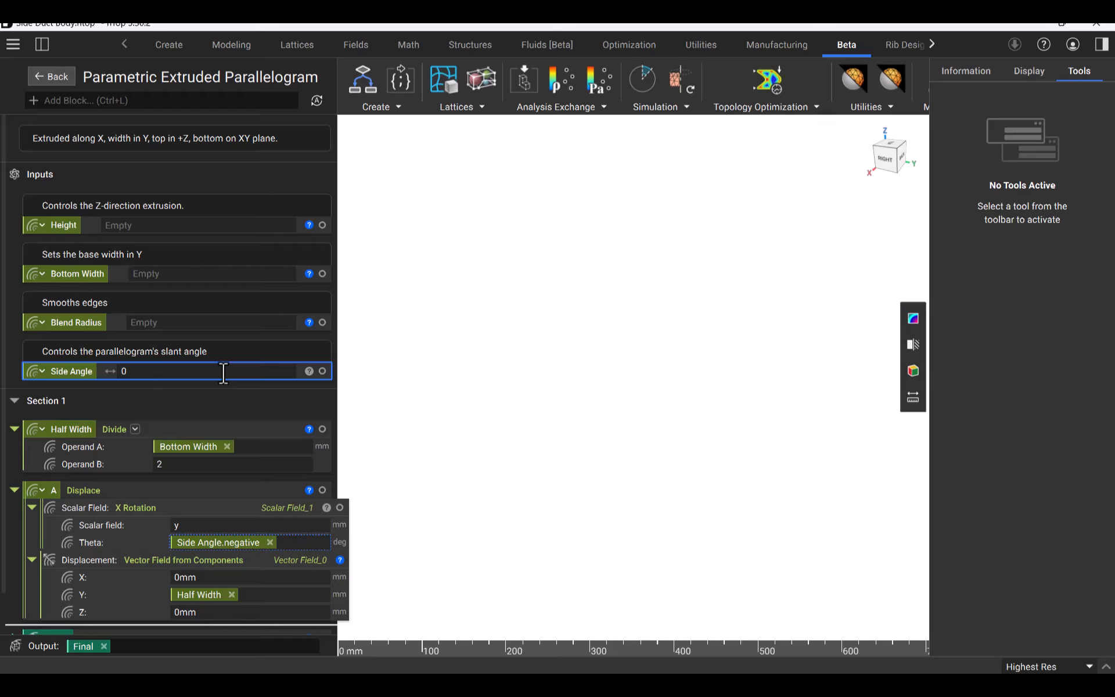
pyautogui.click(224, 372)
pyautogui.press('Return')
# Step: Show the X Rotation scalar field in the Field Viewer on a plane normal to X with the Implicit colormap
pyautogui.click(183, 505)
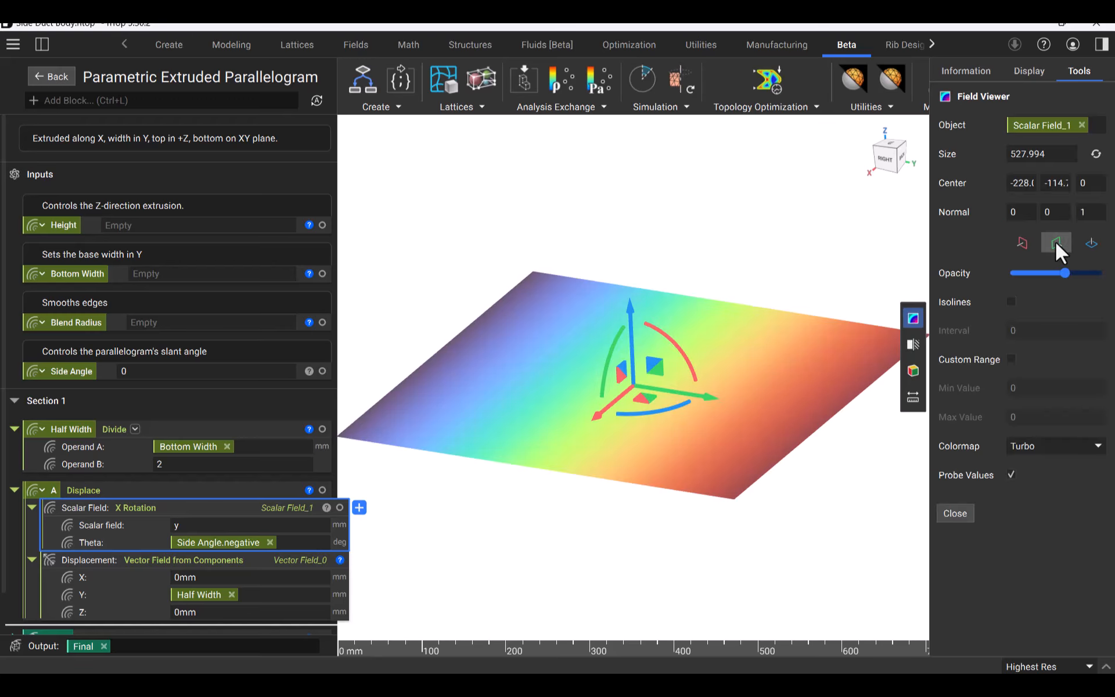
pyautogui.click(1023, 244)
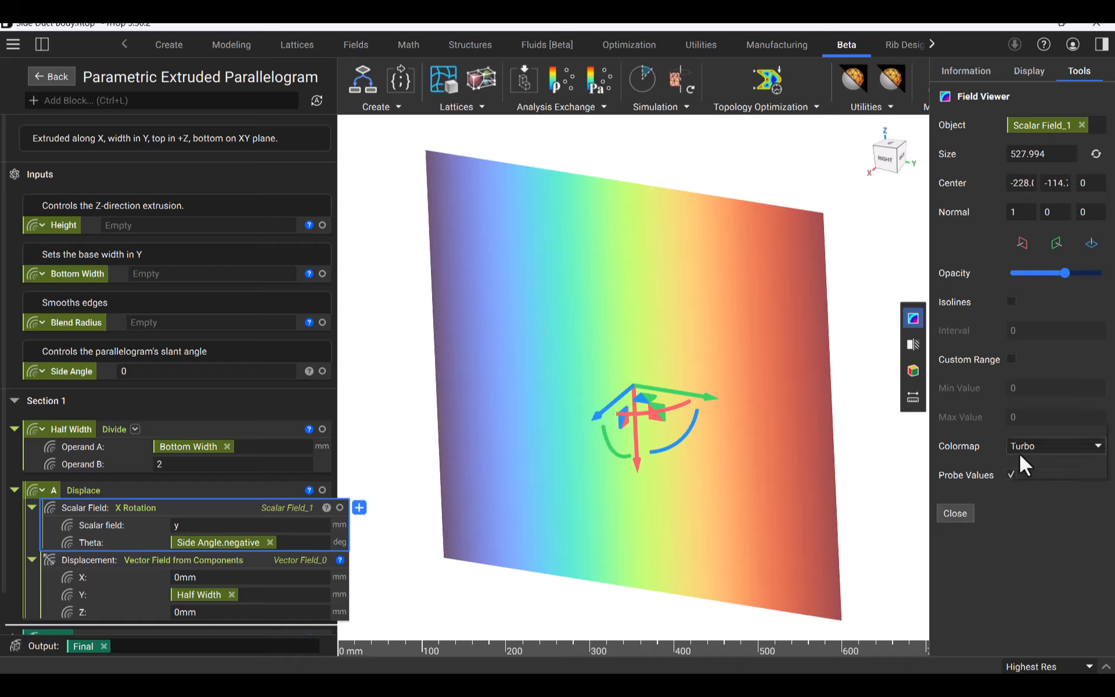
pyautogui.click(1020, 449)
pyautogui.click(1029, 427)
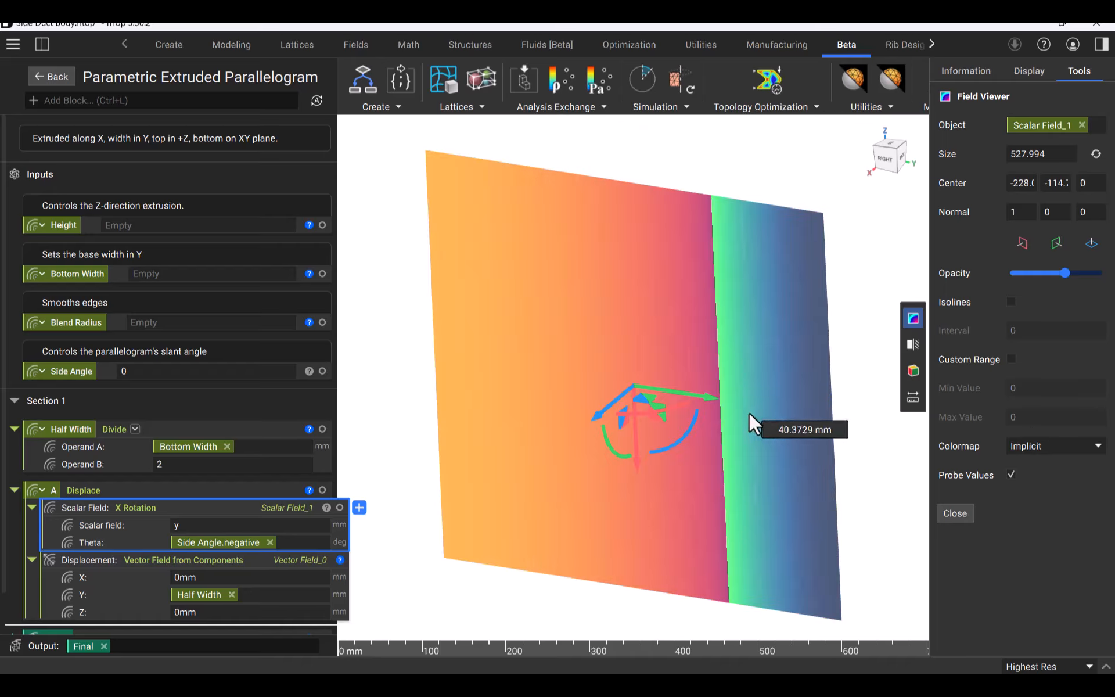
# Step: Set the Side Angle input to 30 deg
pyautogui.click(159, 371)
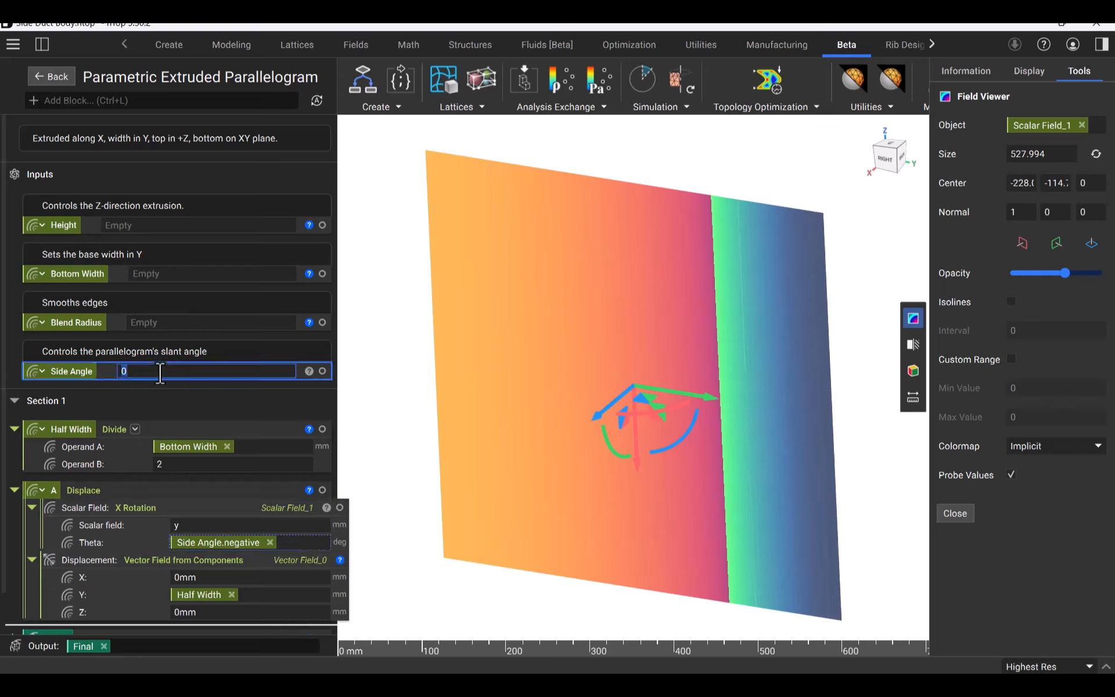
pyautogui.write('30 deg')
pyautogui.press('Return')
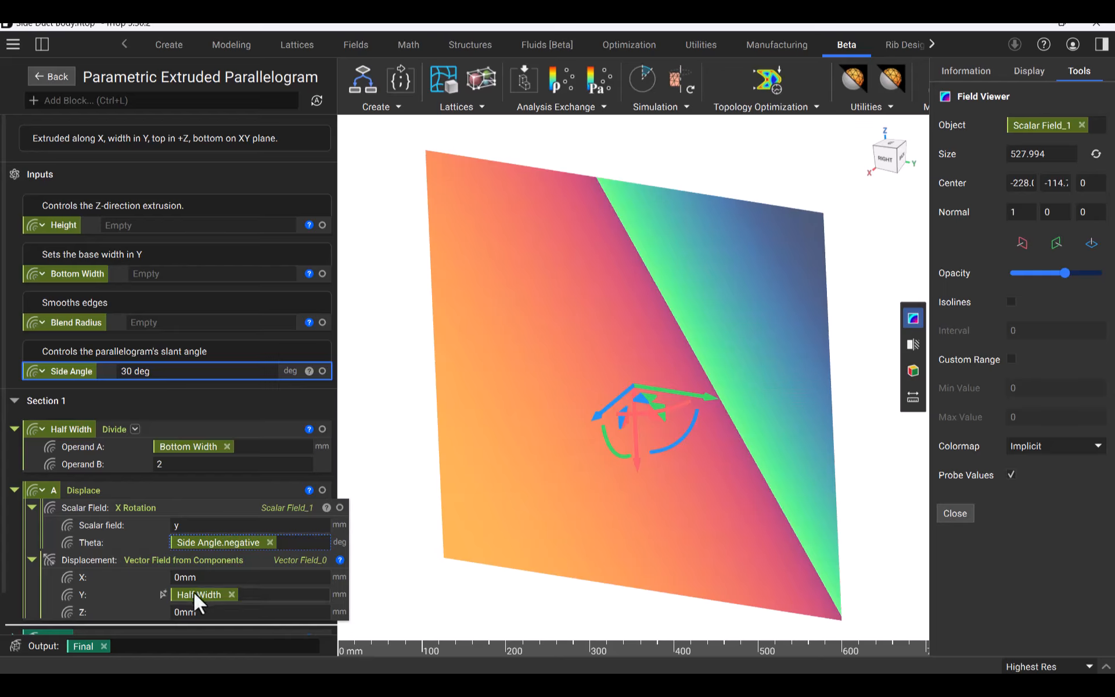
# Step: Set the Bottom Width input to 100 mm and display the displaced field A
pyautogui.click(216, 490)
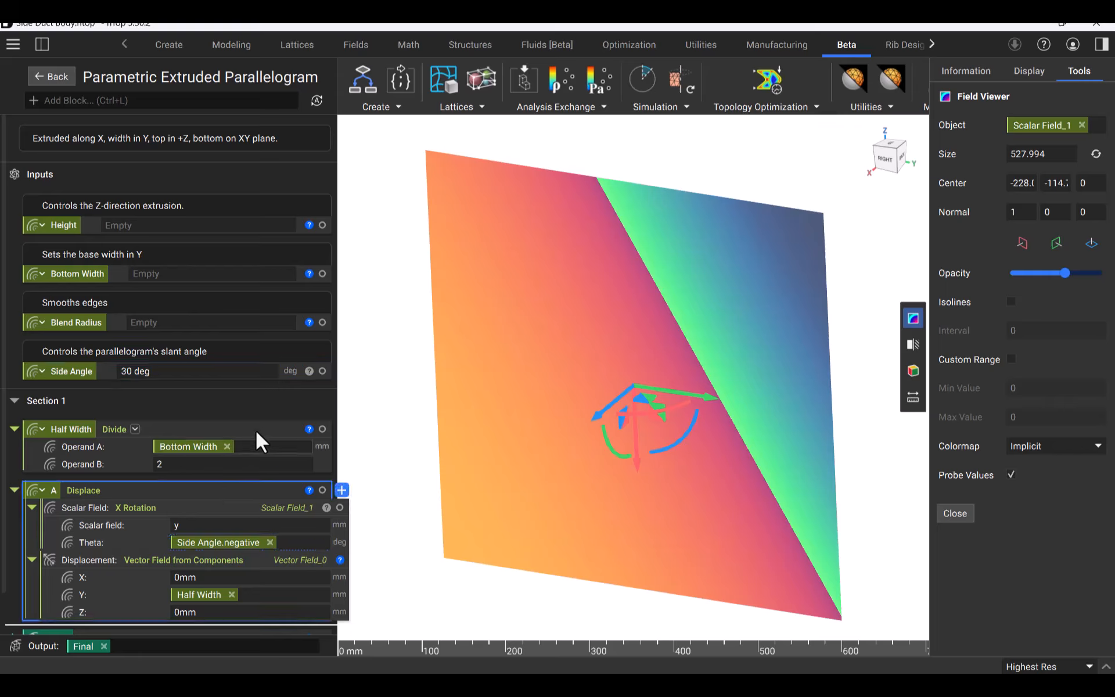
pyautogui.click(170, 273)
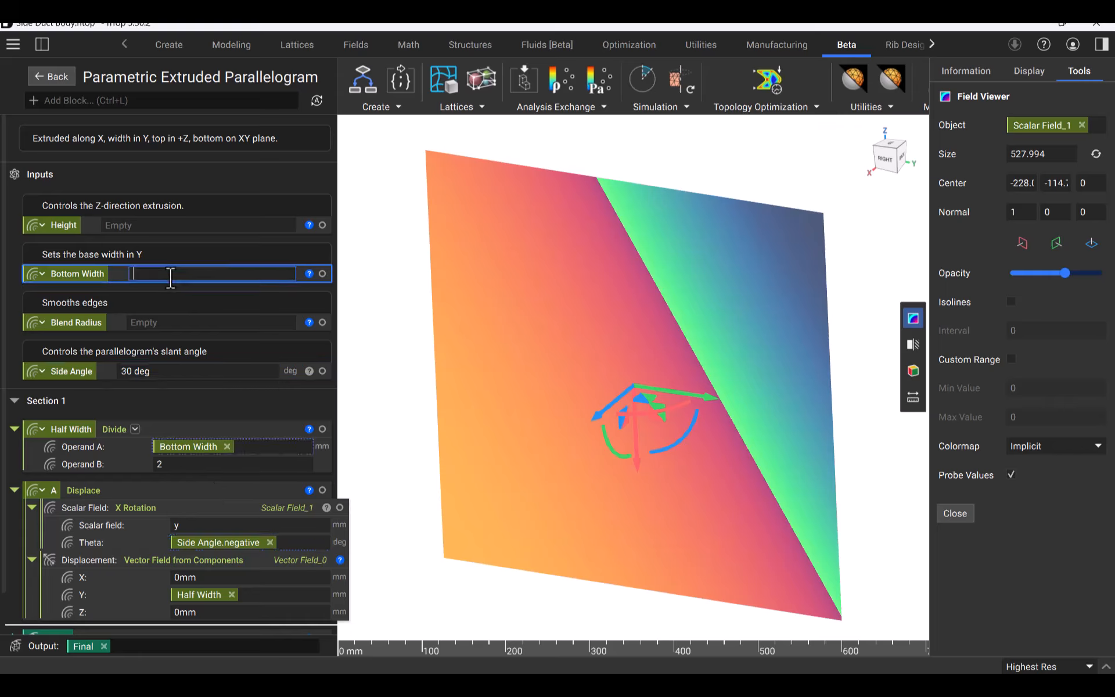
pyautogui.write('100mm')
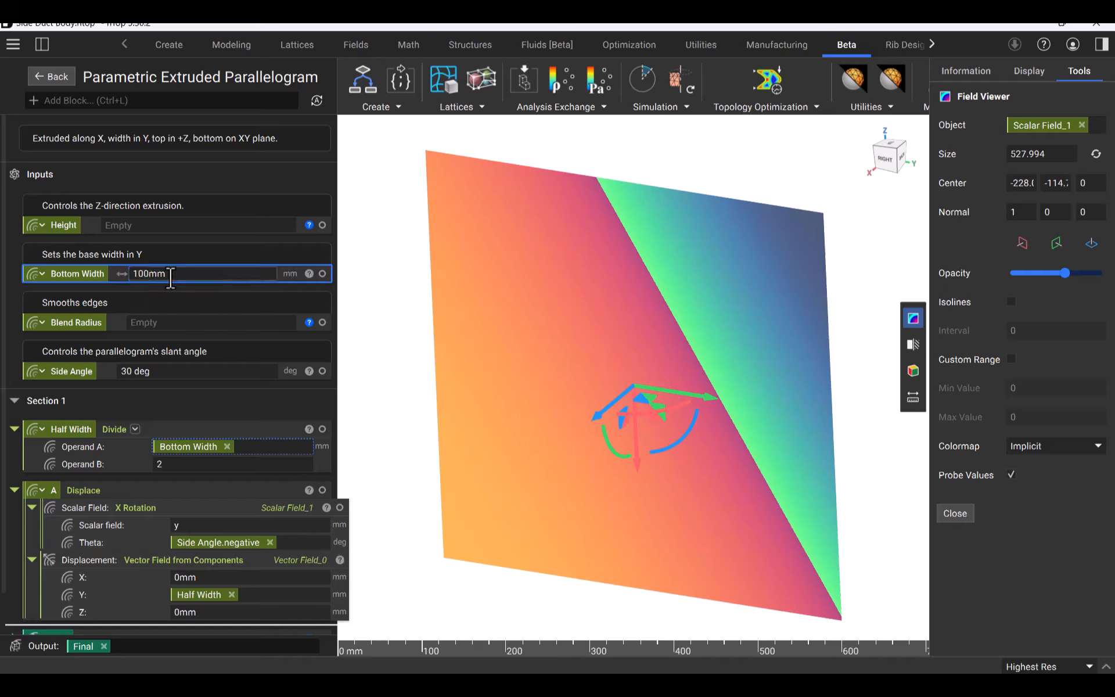
pyautogui.click(183, 492)
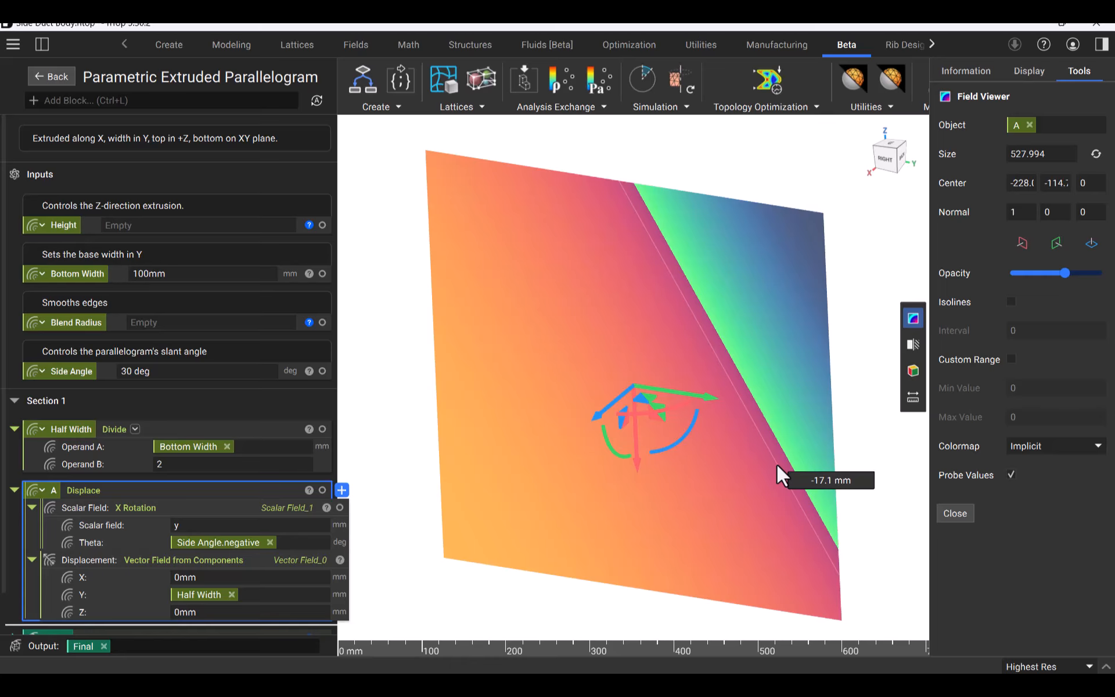
# Step: Expand the Final Boolean Intersect and examine the field of its nested Displace block based on A.negative
pyautogui.scroll(-2, 145, 490)
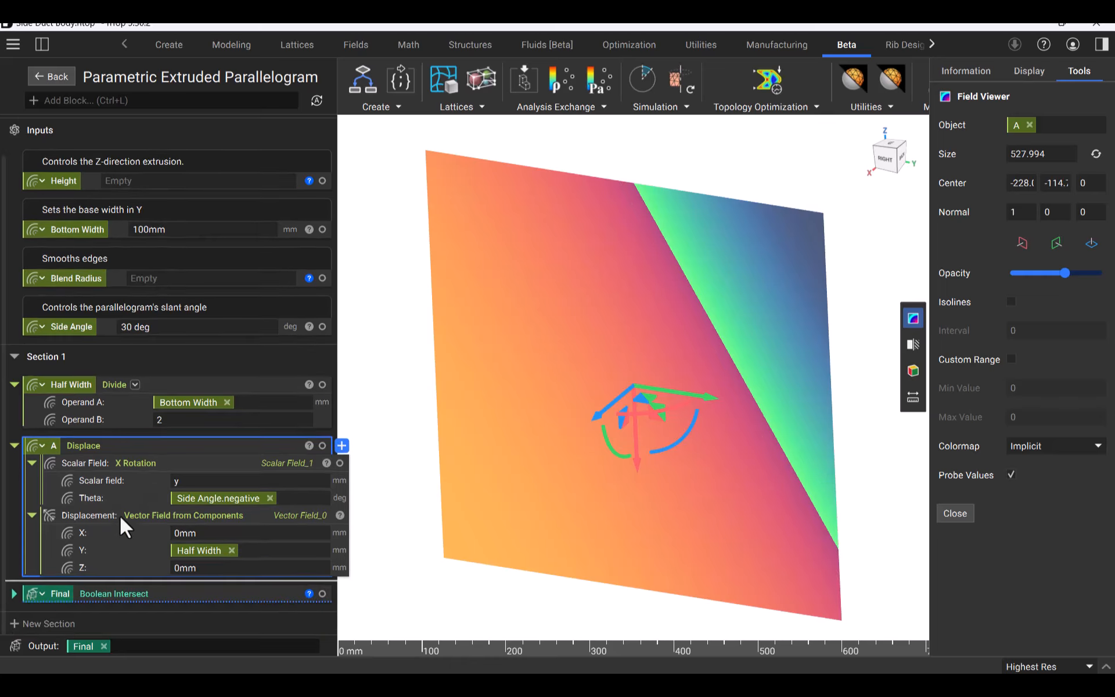
pyautogui.click(13, 594)
pyautogui.scroll(-5, 11, 595)
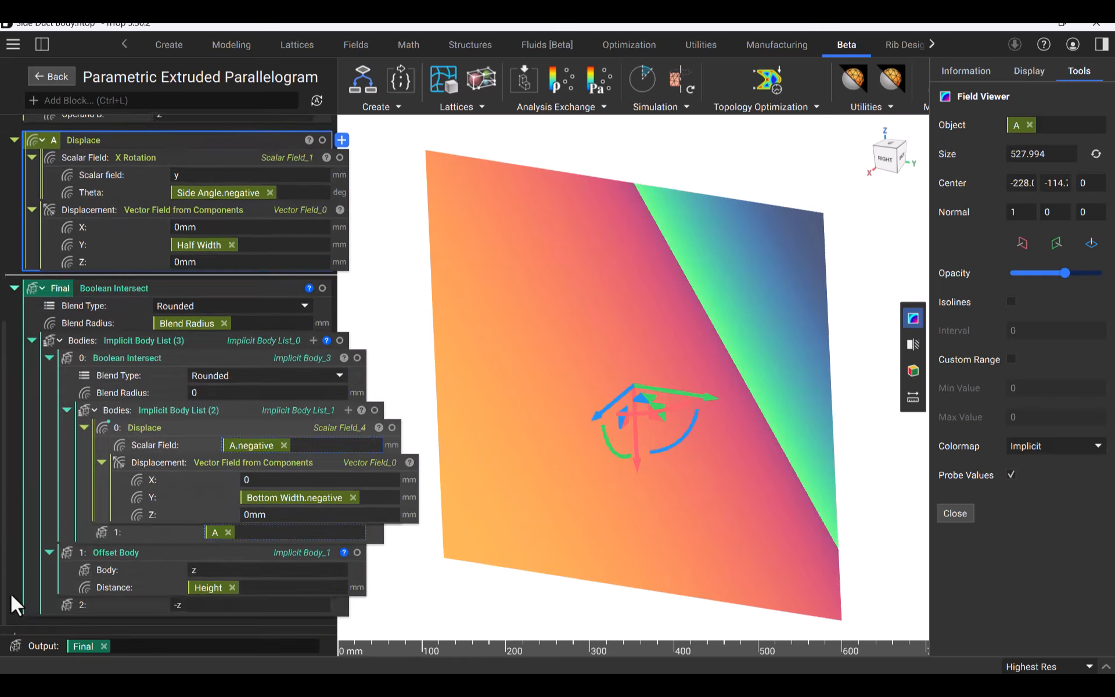
pyautogui.scroll(-1, 10, 593)
pyautogui.click(152, 412)
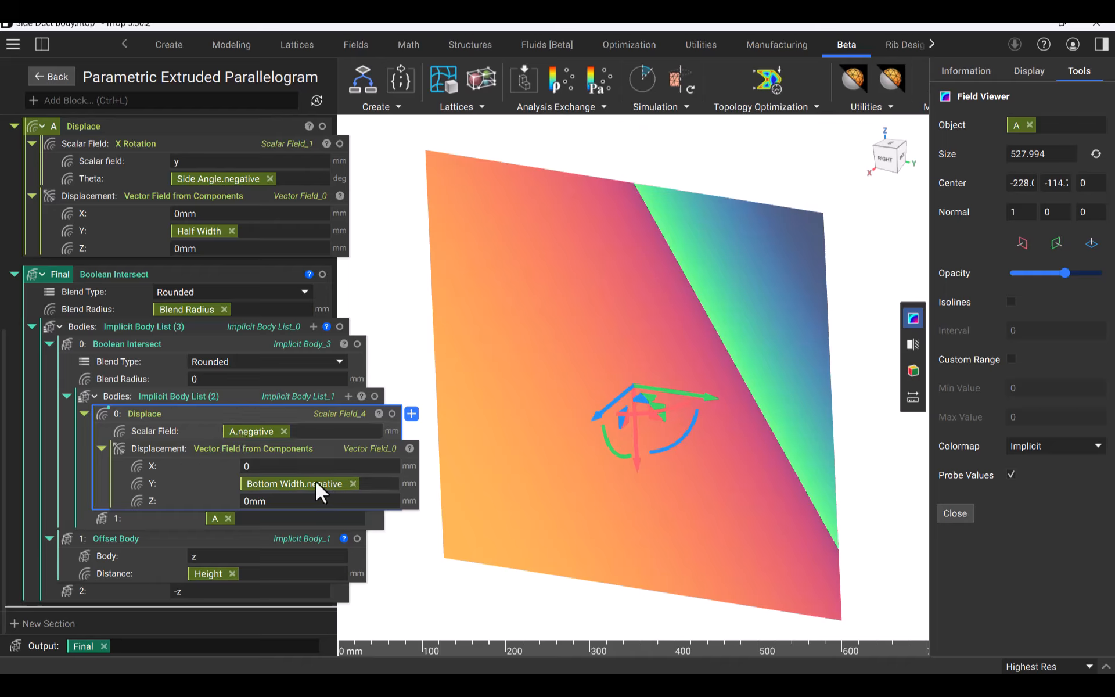
pyautogui.click(263, 412)
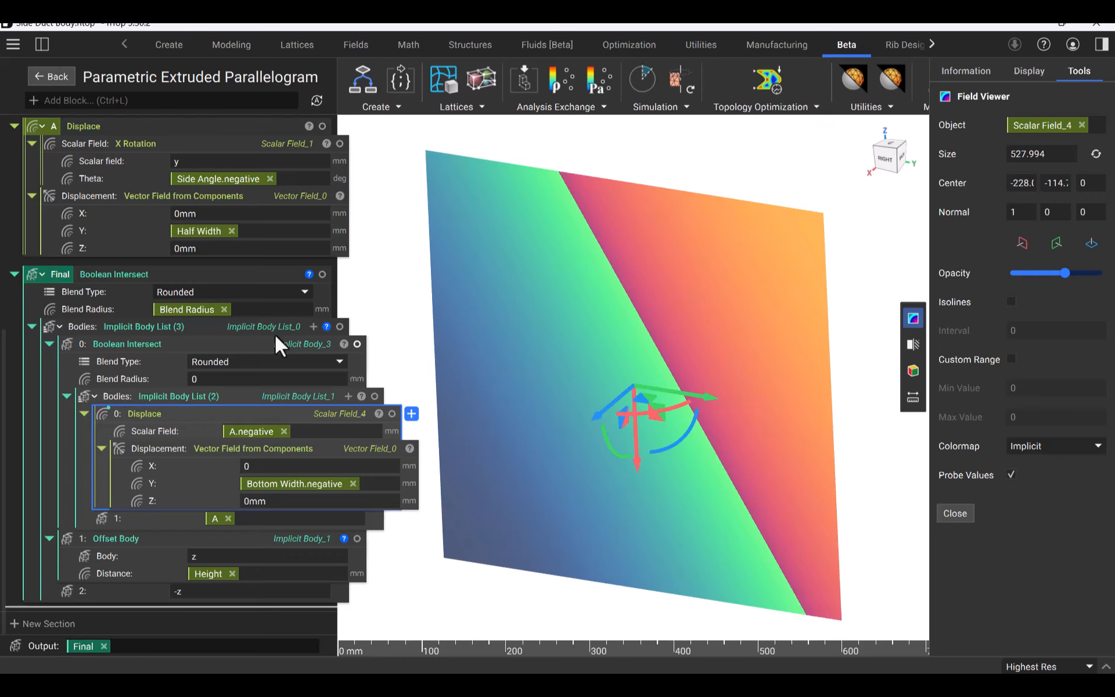
pyautogui.click(258, 346)
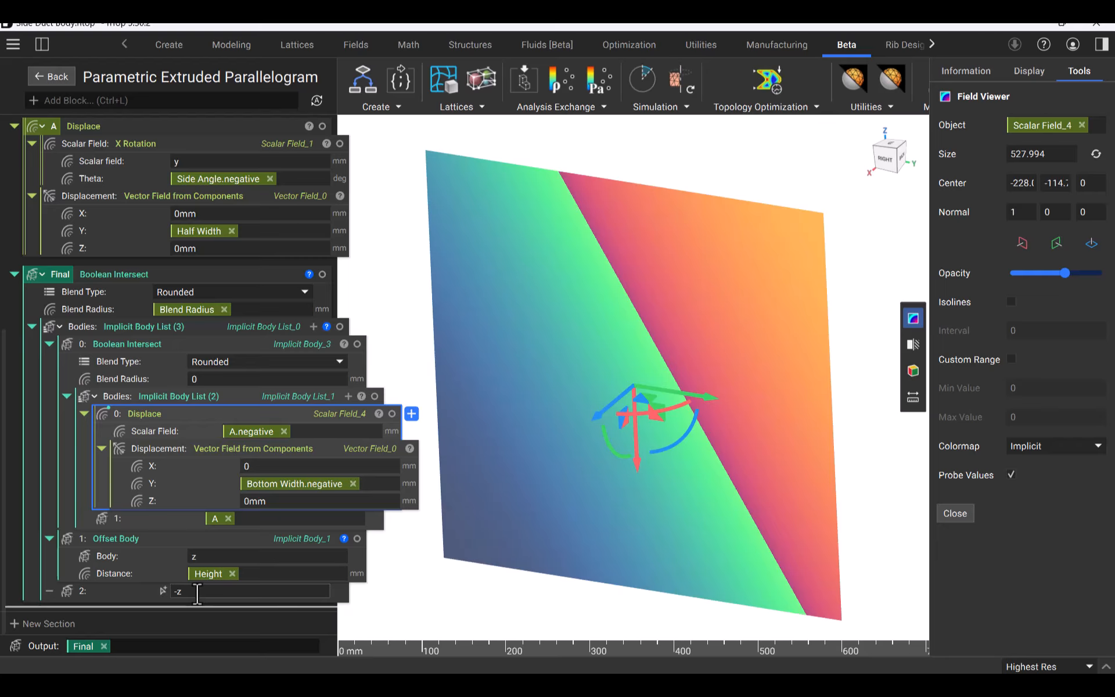
# Step: Set the Height input to 50 mm and display the field of the Offset Body block
pyautogui.scroll(10, 231, 287)
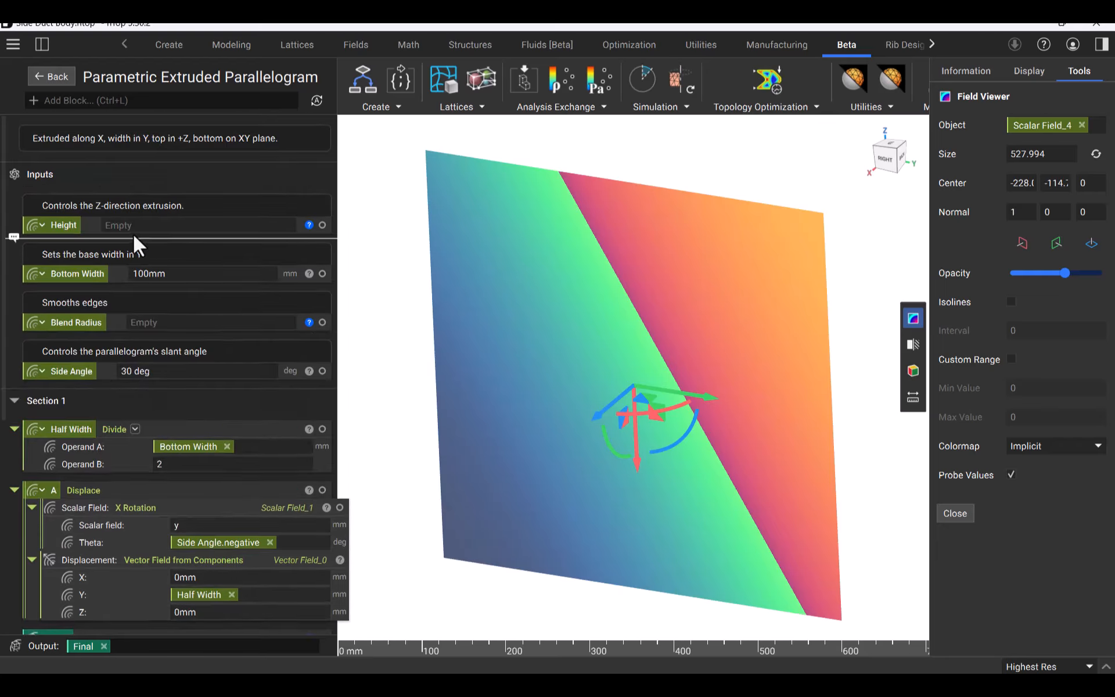
pyautogui.click(135, 227)
pyautogui.write('50')
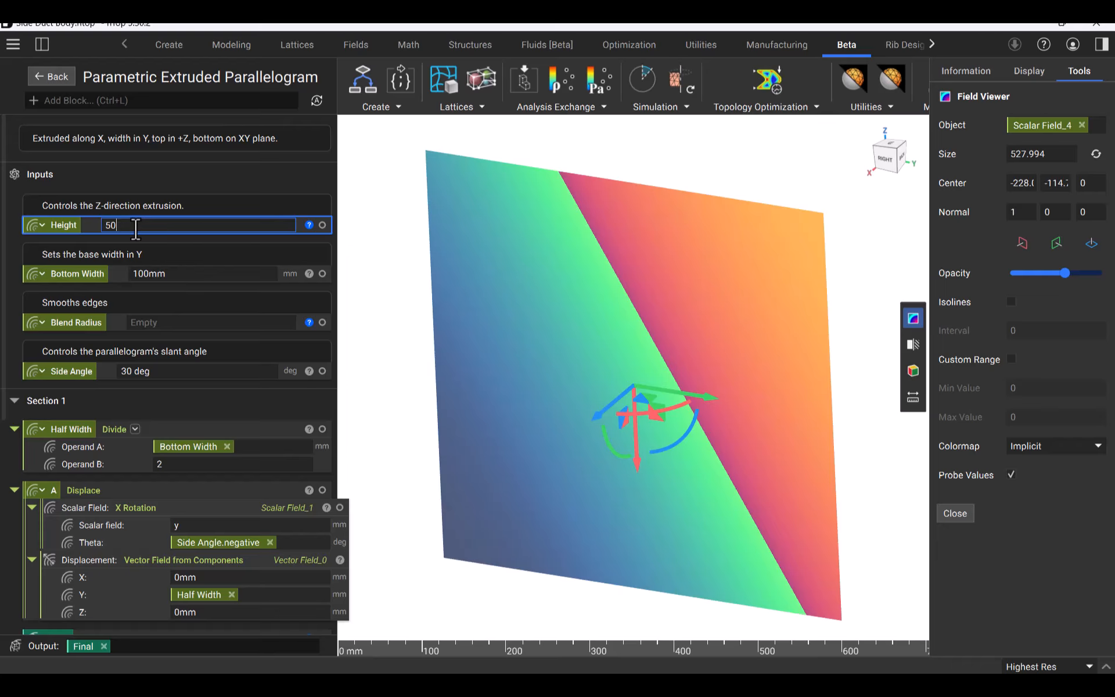
pyautogui.write('mm')
pyautogui.press('Return')
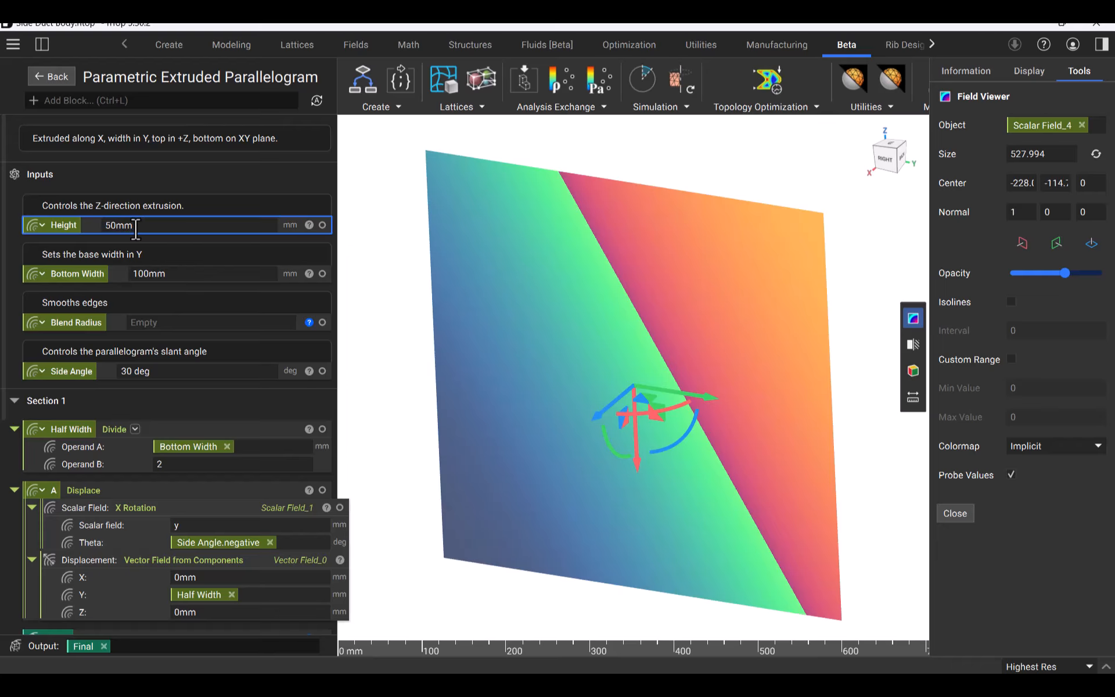
pyautogui.scroll(-6, 135, 228)
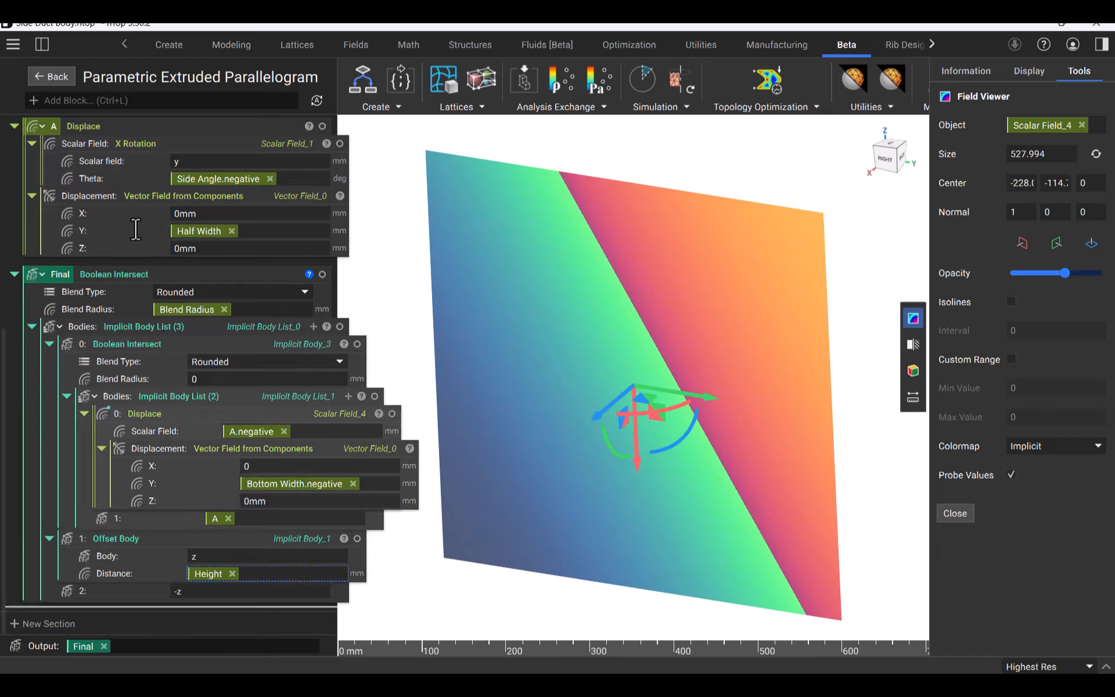
pyautogui.click(144, 538)
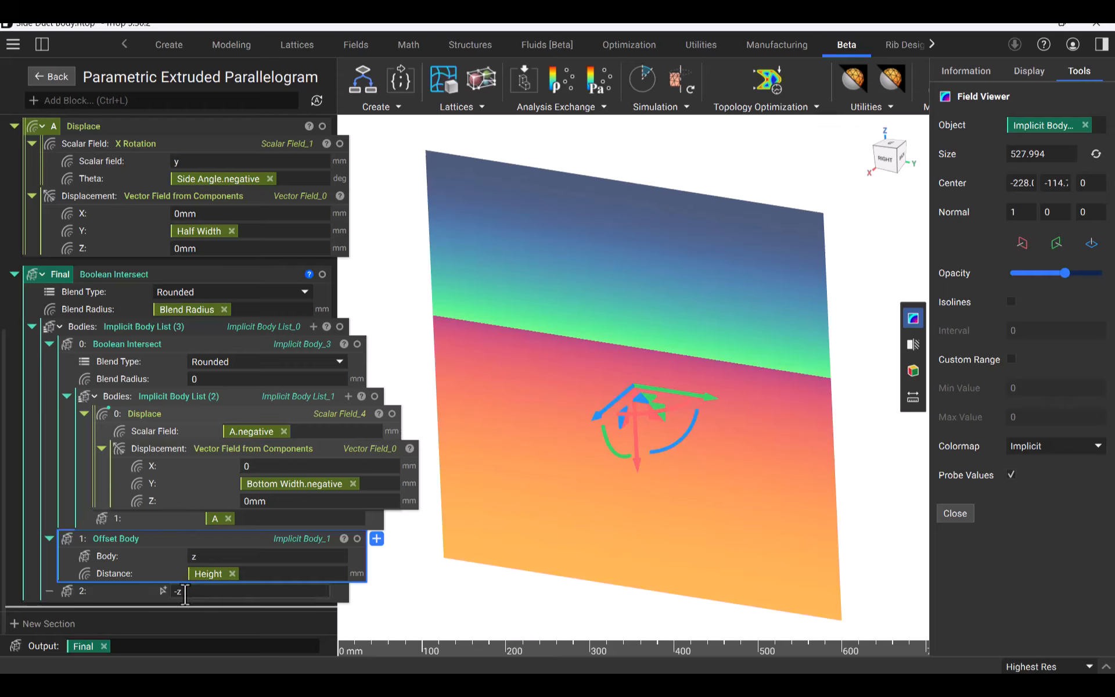
# Step: Set the Blend Radius input for the Final Boolean Intersect to 10 mm
pyautogui.click(149, 274)
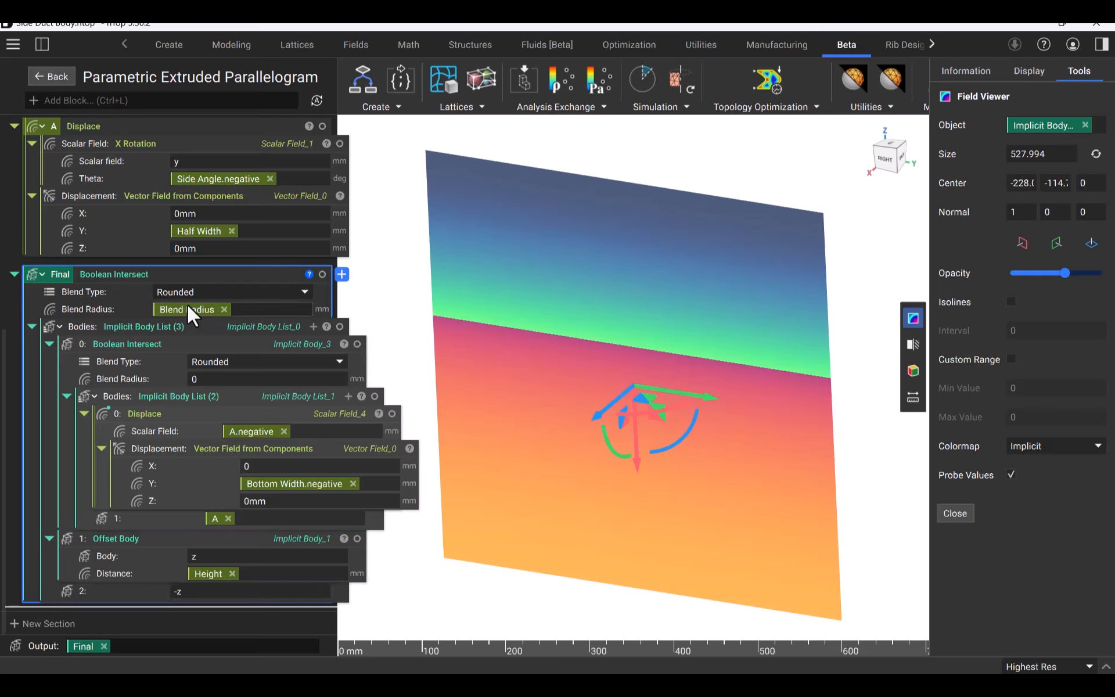
pyautogui.scroll(6, 187, 304)
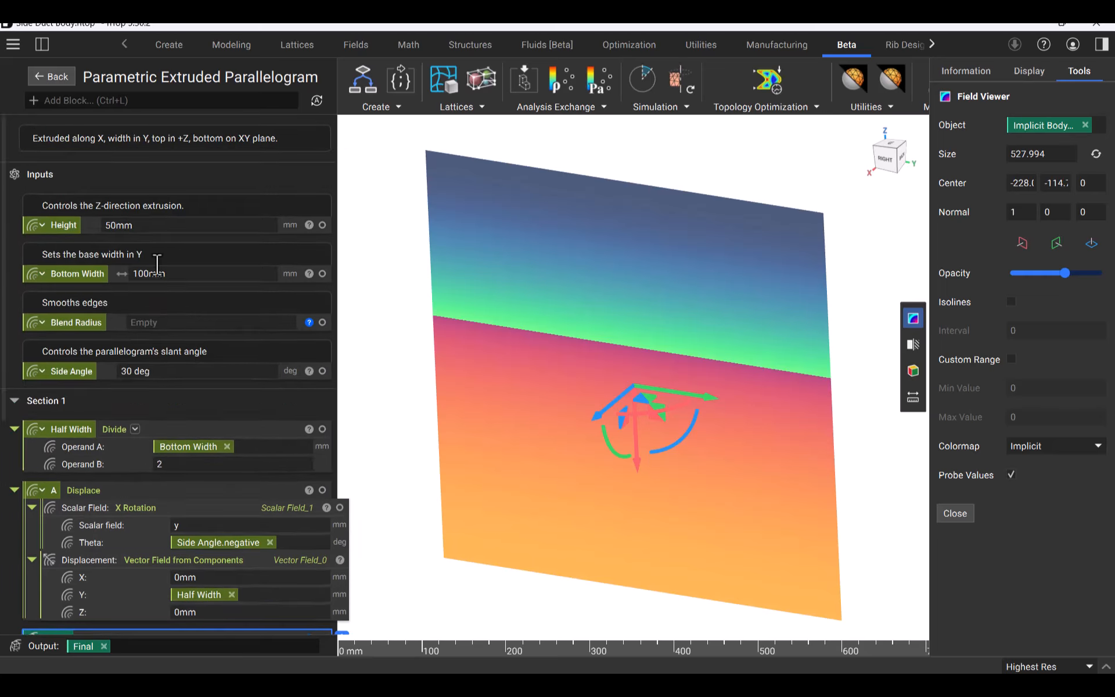
pyautogui.click(166, 320)
pyautogui.write('10mm')
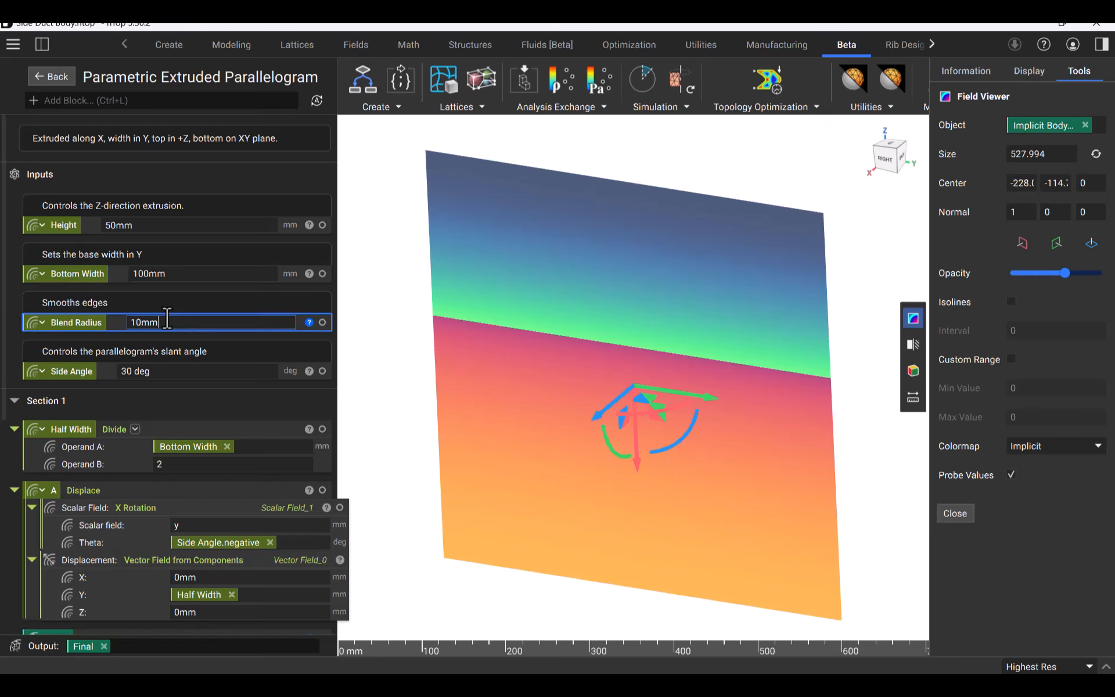
pyautogui.press('Return')
# Step: Compare the fields of the Final and nested Boolean Intersect blocks, and inspect the Final parallelogram section up close
pyautogui.scroll(-3, 166, 318)
pyautogui.scroll(-3, 166, 318)
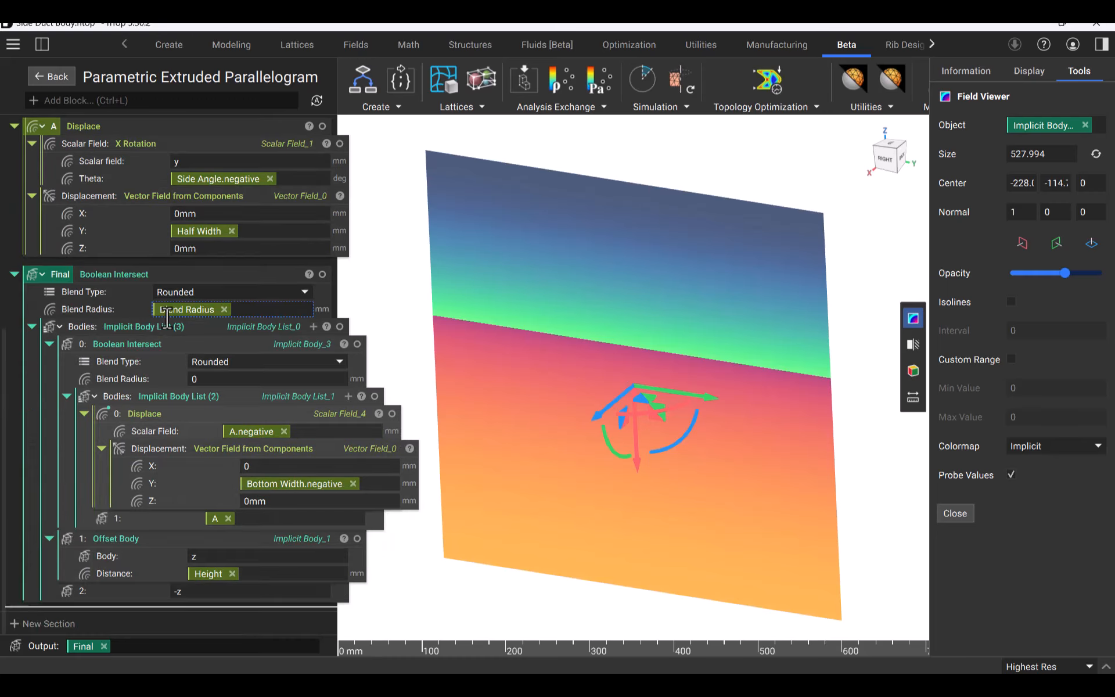
pyautogui.click(126, 276)
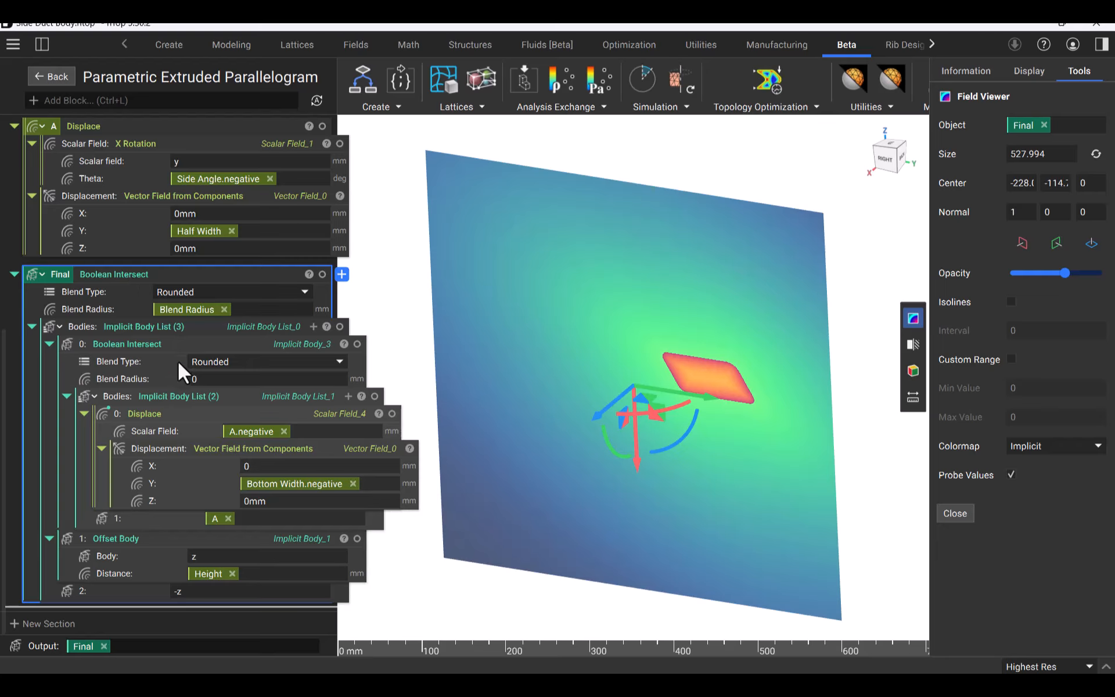
pyautogui.click(141, 342)
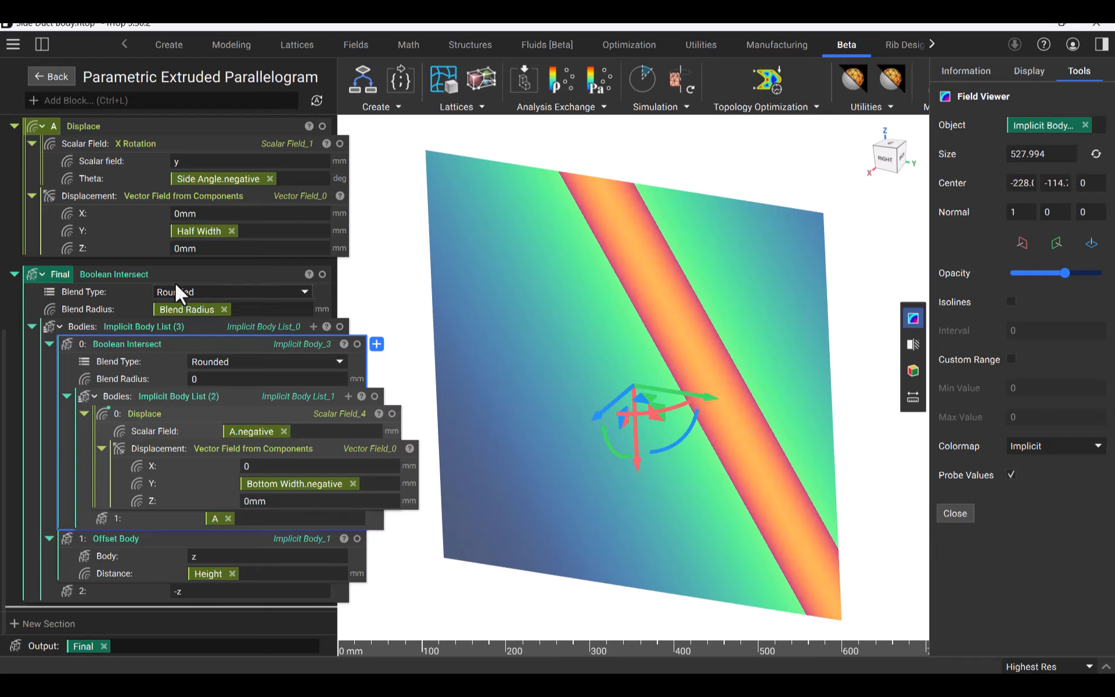
pyautogui.click(272, 273)
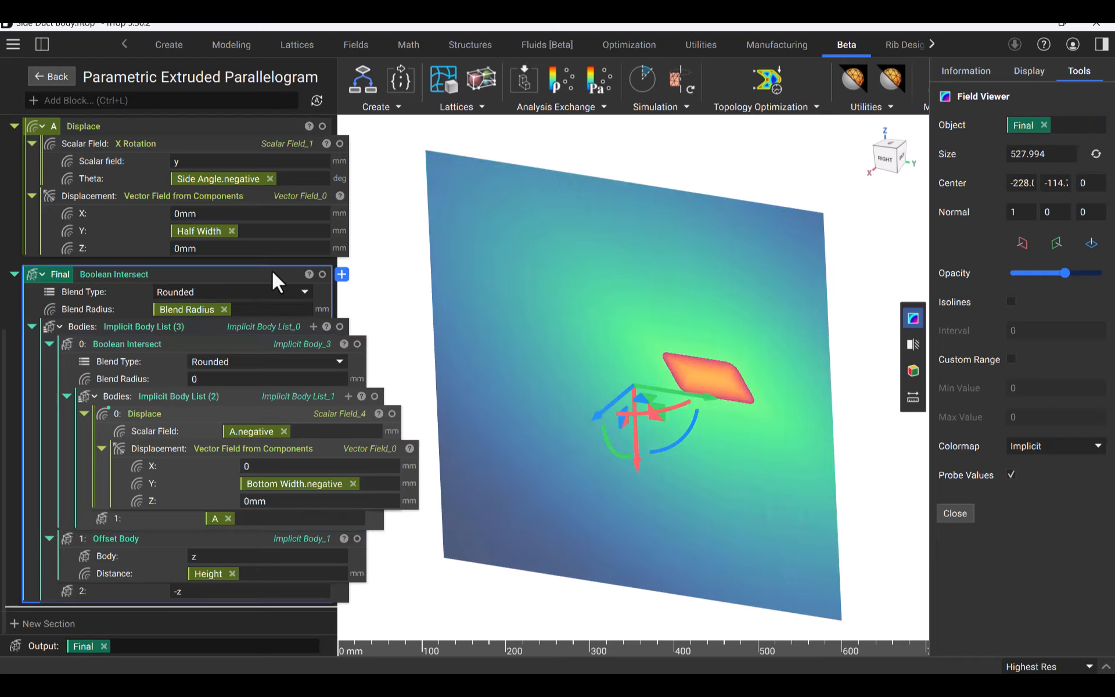
pyautogui.scroll(3, 821, 404)
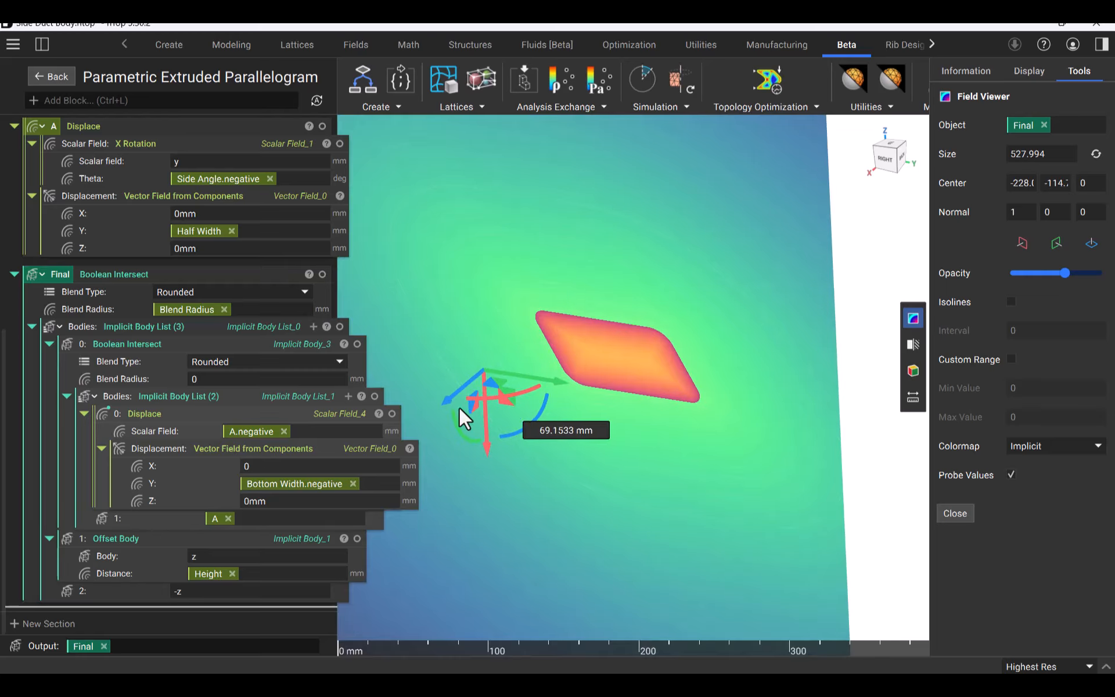
pyautogui.moveTo(441, 401); pyautogui.dragTo(395, 470)
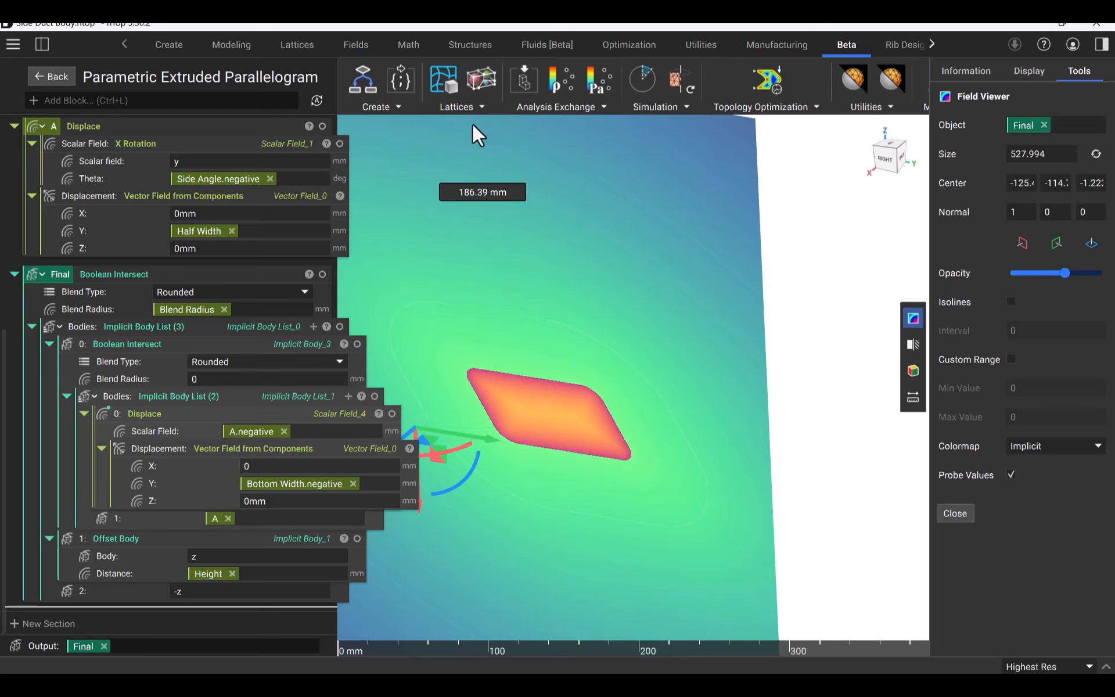
# Step: Return to the Side Duct Body notebook, discarding the custom block changes, and expand the Ramped Paralellagram block to show its Ramp inputs
pyautogui.click(58, 77)
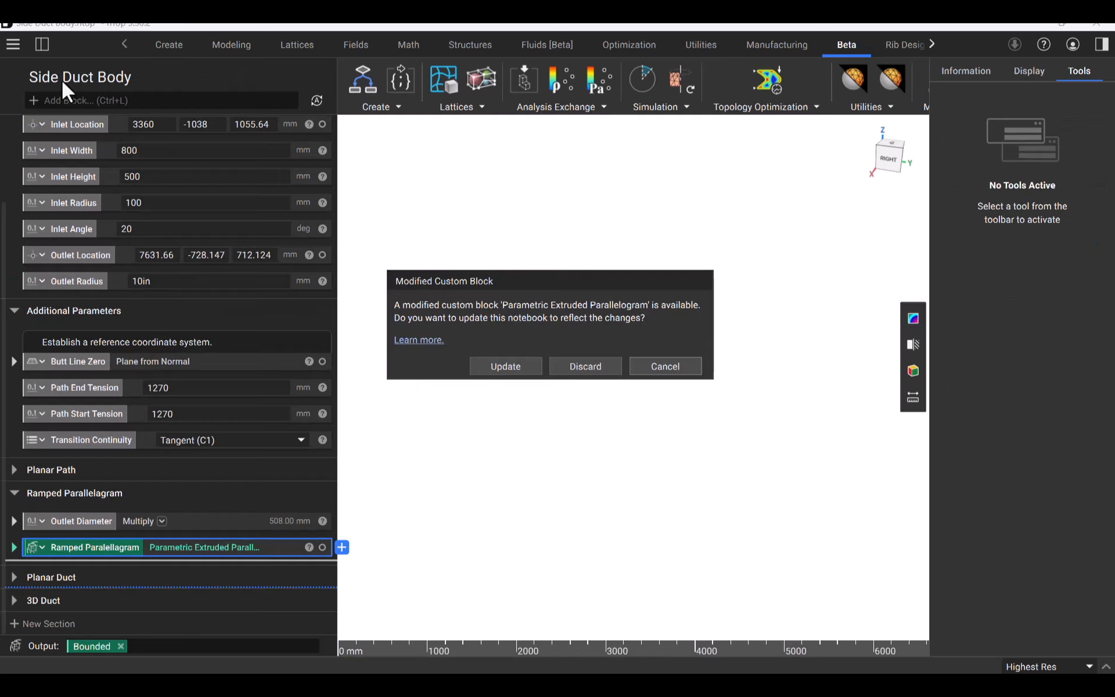
pyautogui.click(579, 367)
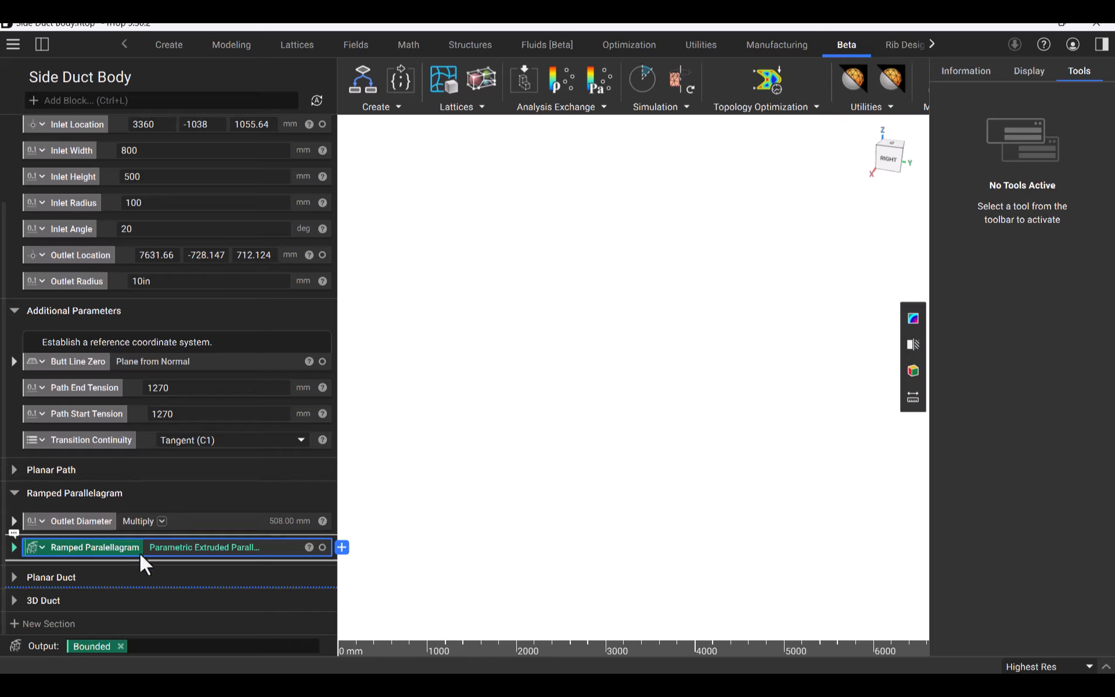
pyautogui.click(13, 547)
pyautogui.scroll(-5, 11, 545)
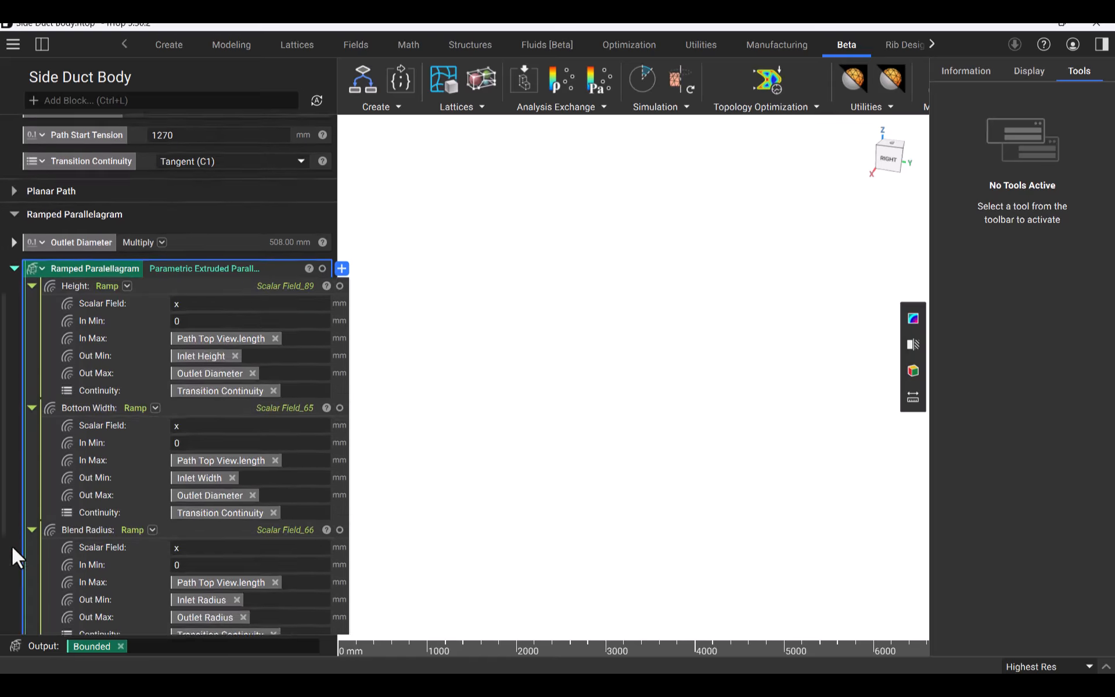
pyautogui.scroll(-3, 11, 545)
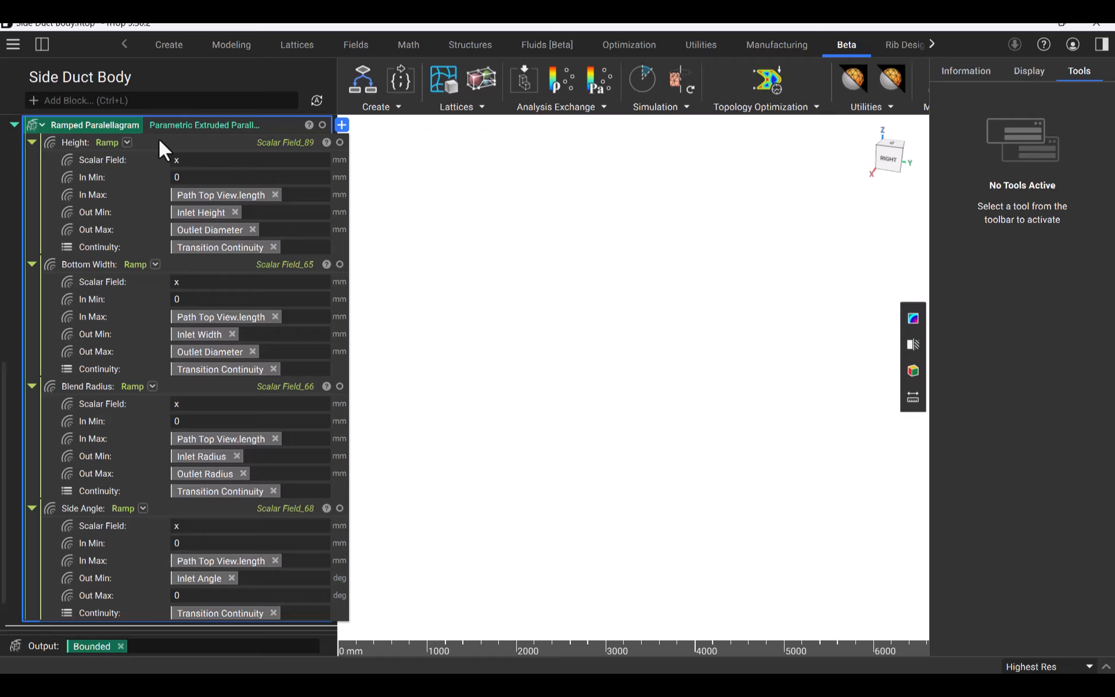
pyautogui.scroll(1, 232, 205)
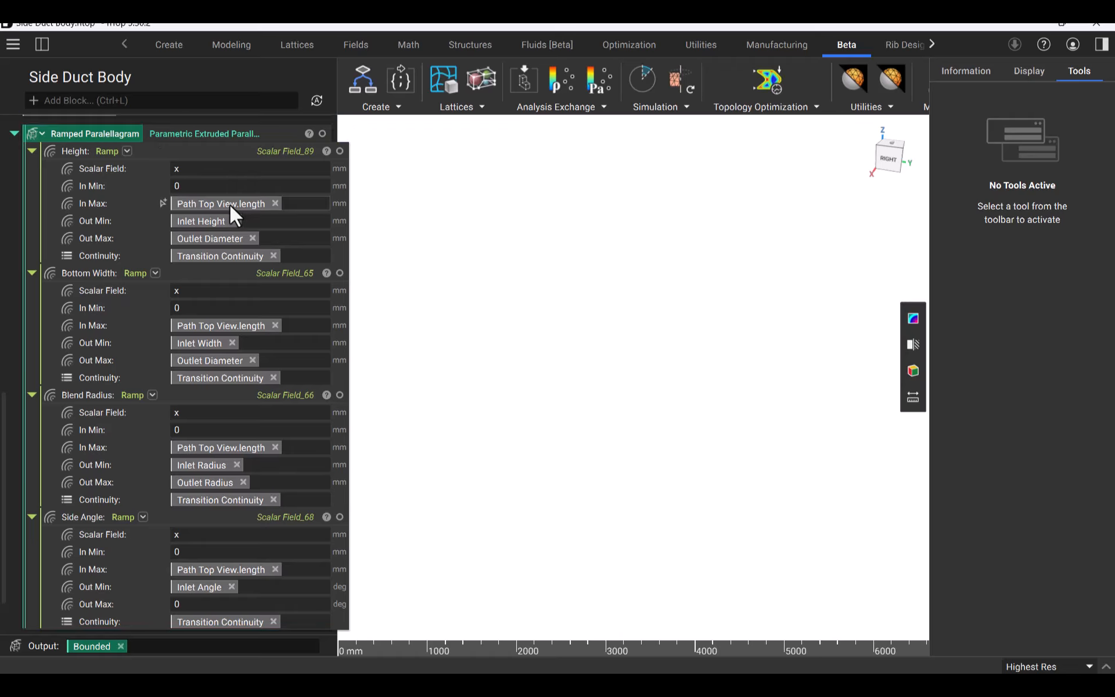
# Step: Look up the length property of the Path Top View spline, used as In Max in the Ramped Paralellagram's Ramp inputs
pyautogui.moveTo(226, 203)
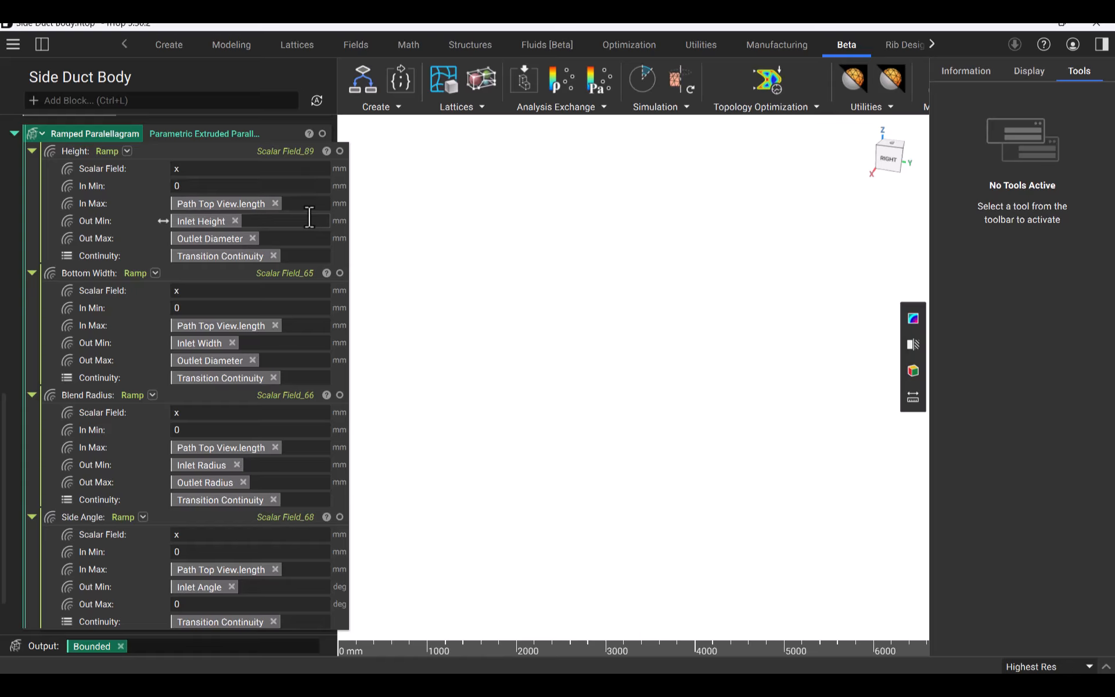
pyautogui.scroll(6, 290, 212)
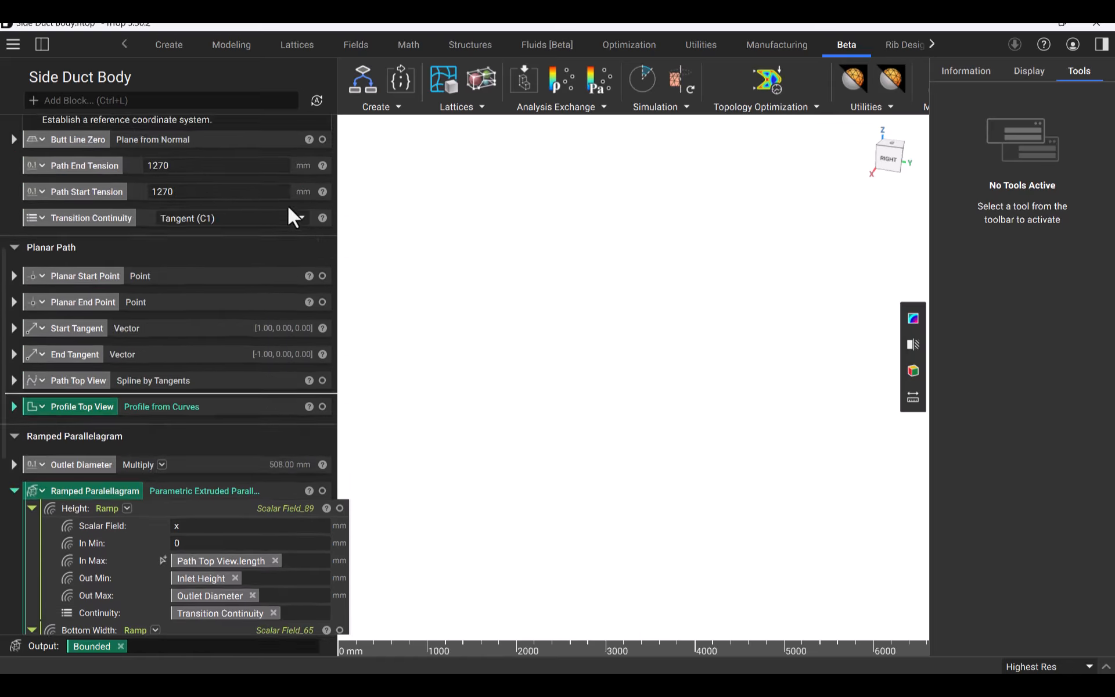
pyautogui.click(309, 380)
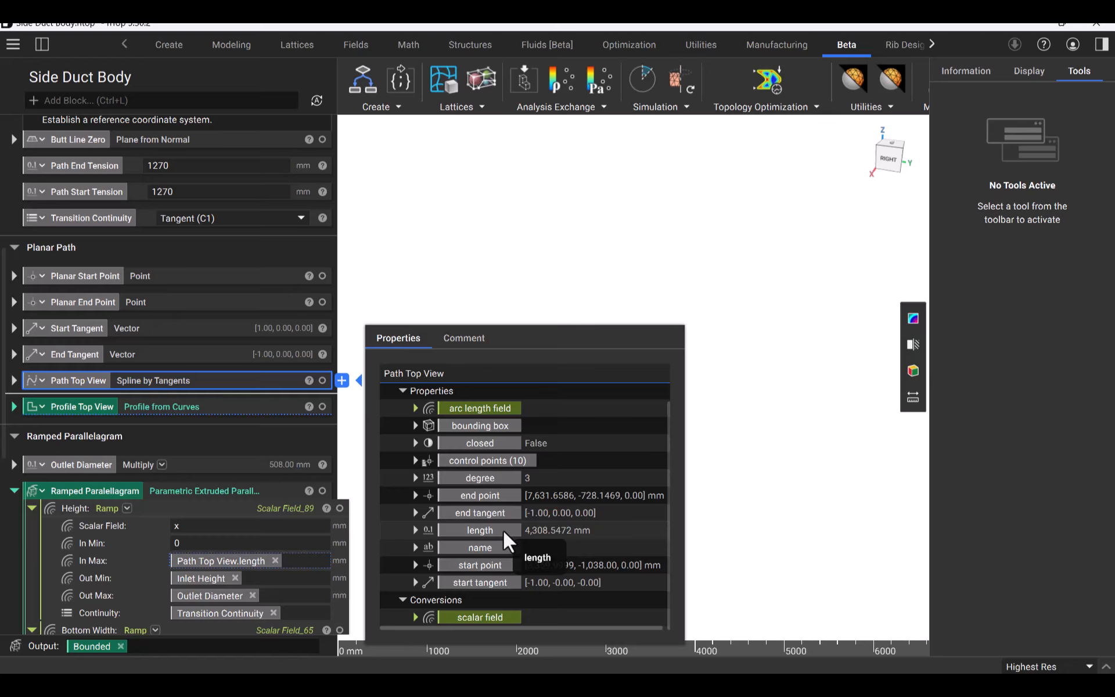
pyautogui.scroll(-5, 215, 427)
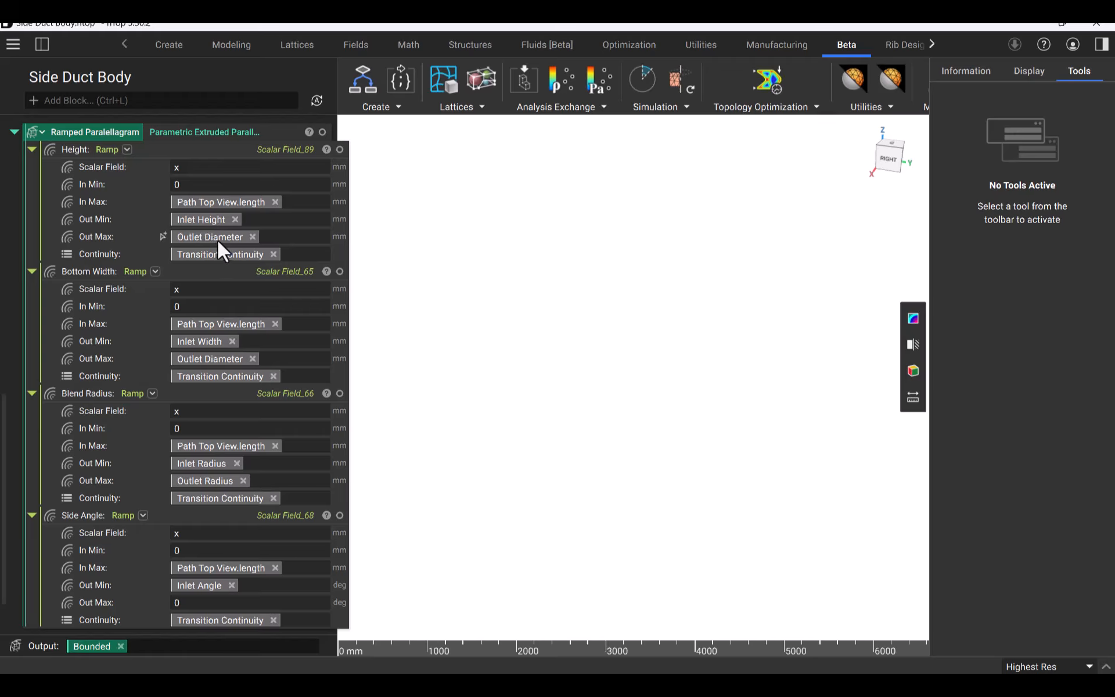
pyautogui.moveTo(216, 237)
# Step: Display the Ramped Paralellagram body and show its field in the Field Viewer
pyautogui.click(77, 129)
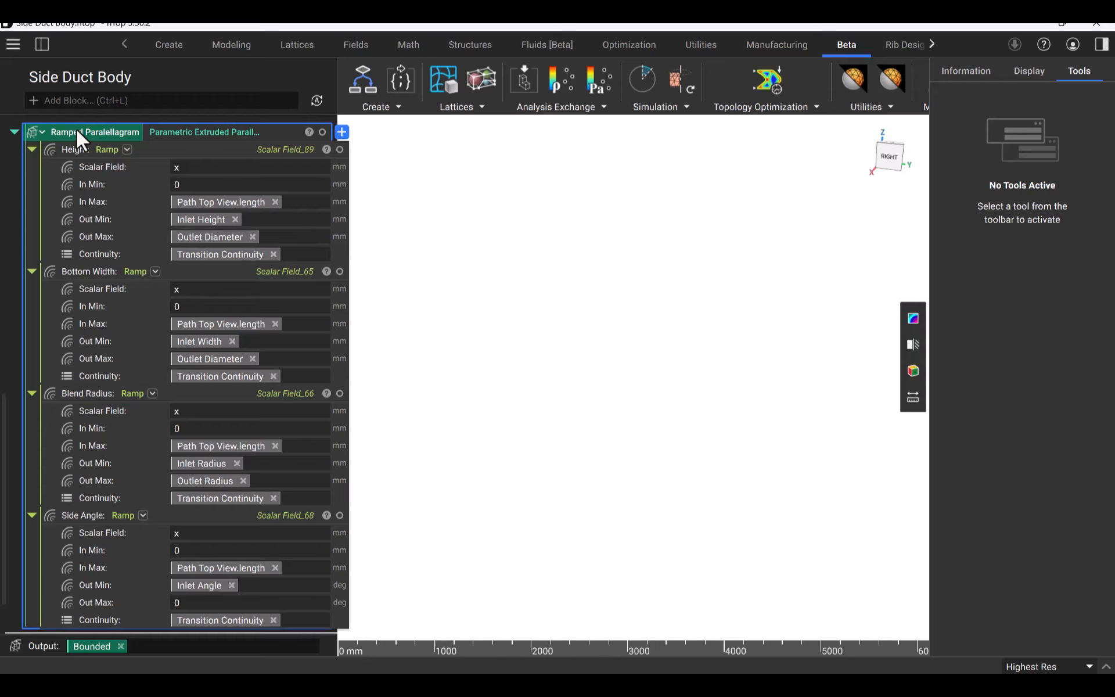
pyautogui.press('v')
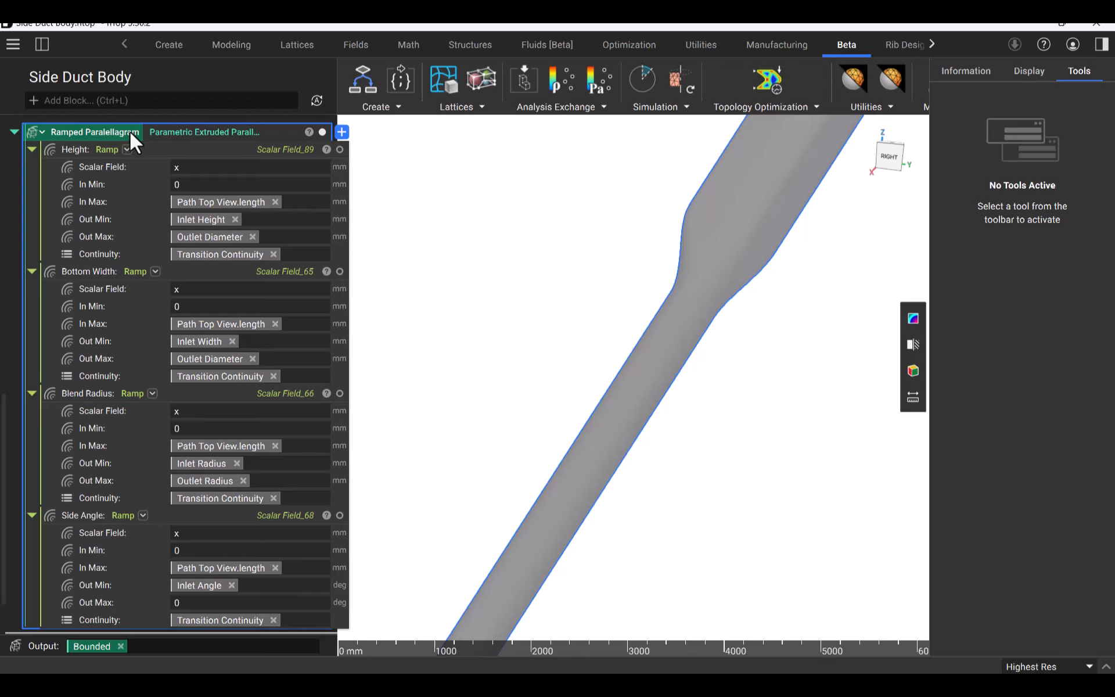
pyautogui.press('f')
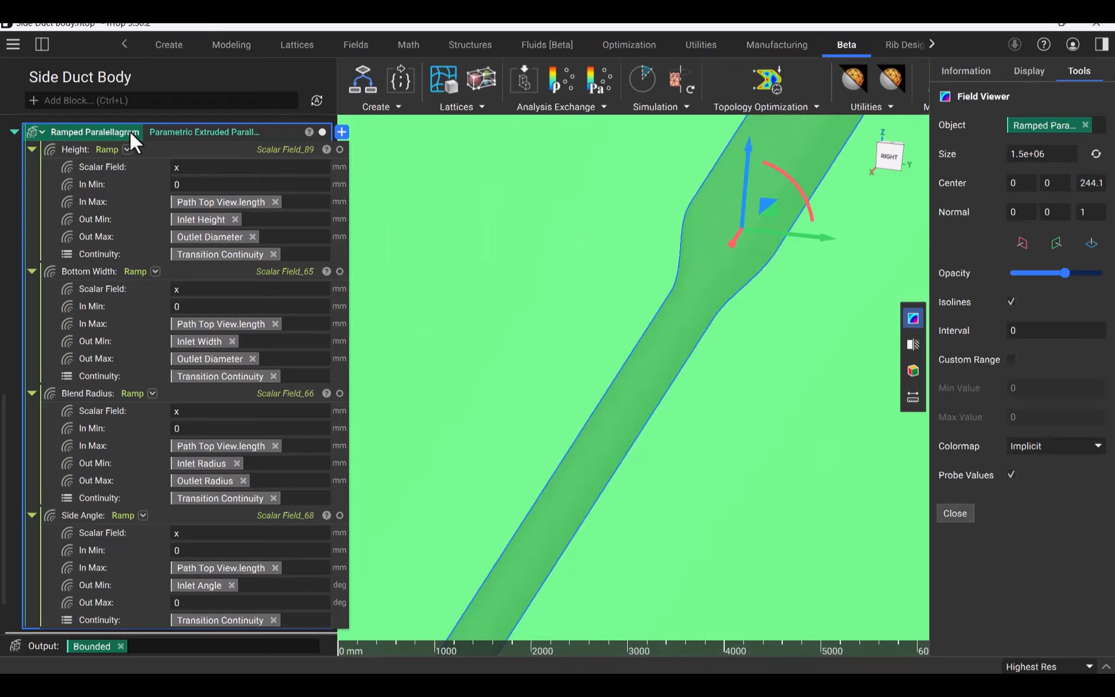
# Step: Orient the Ramped Paralellagram's field plane normal to the X axis and set its size to 3000
pyautogui.click(1022, 243)
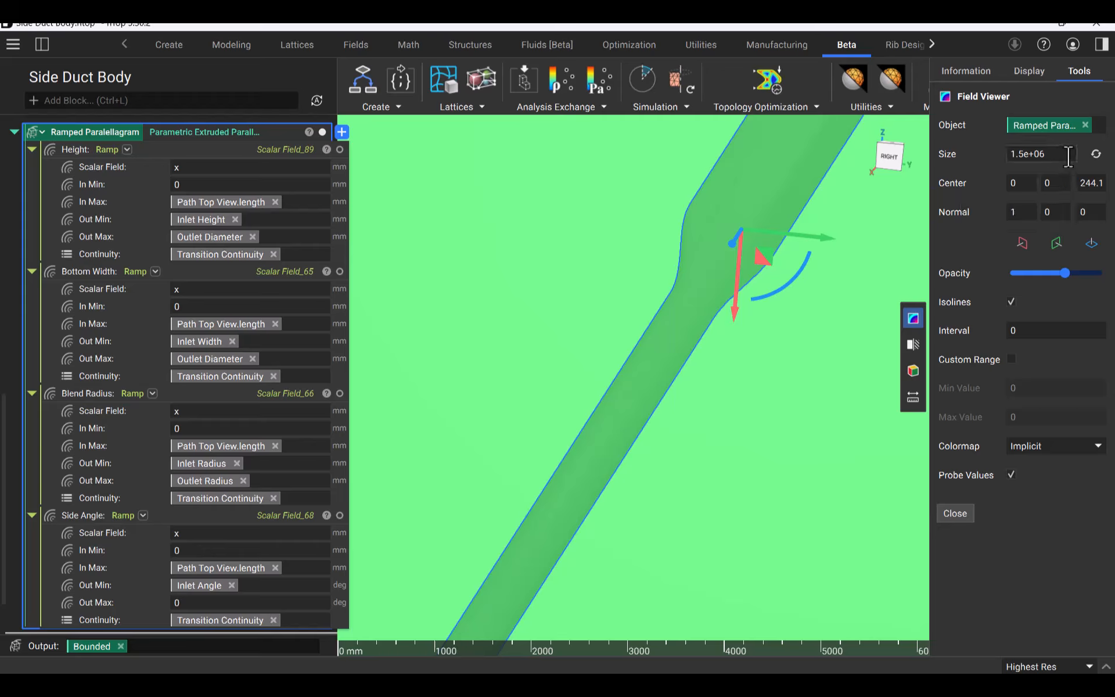
pyautogui.moveTo(1057, 154); pyautogui.dragTo(949, 153)
pyautogui.write('3000')
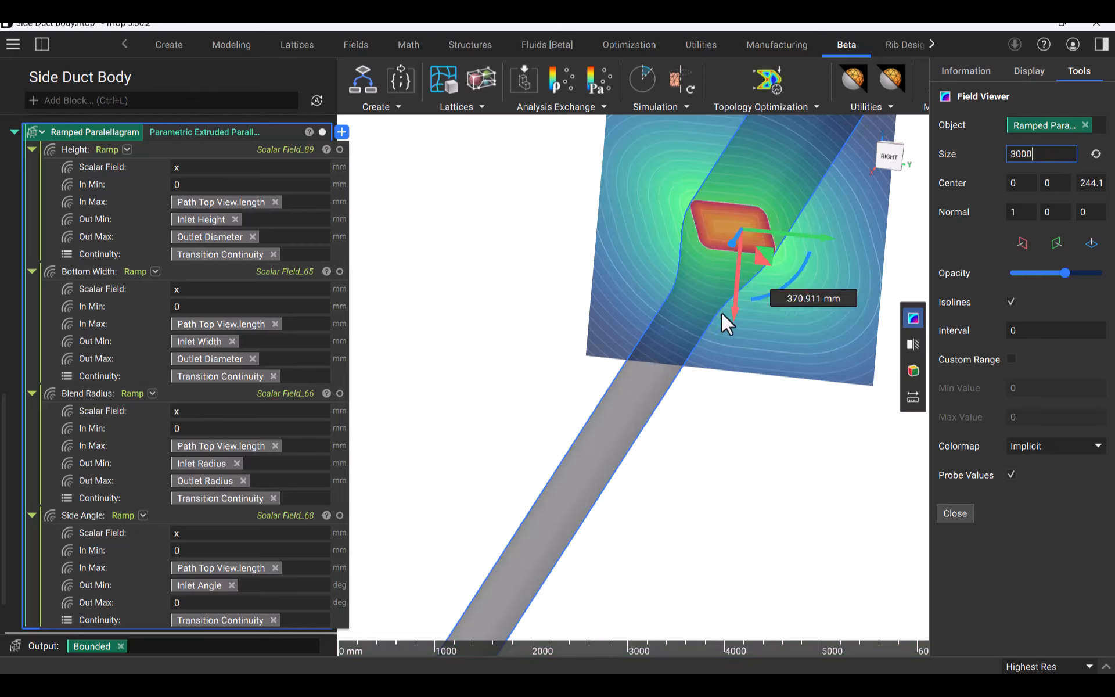
pyautogui.moveTo(710, 477); pyautogui.dragTo(525, 604)
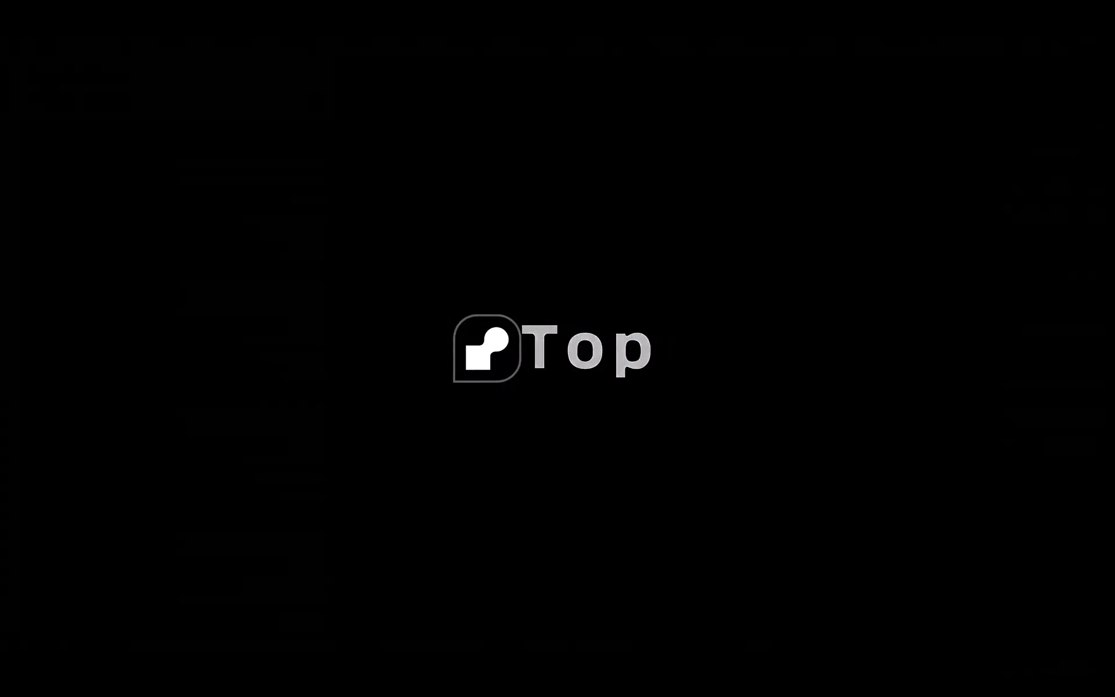